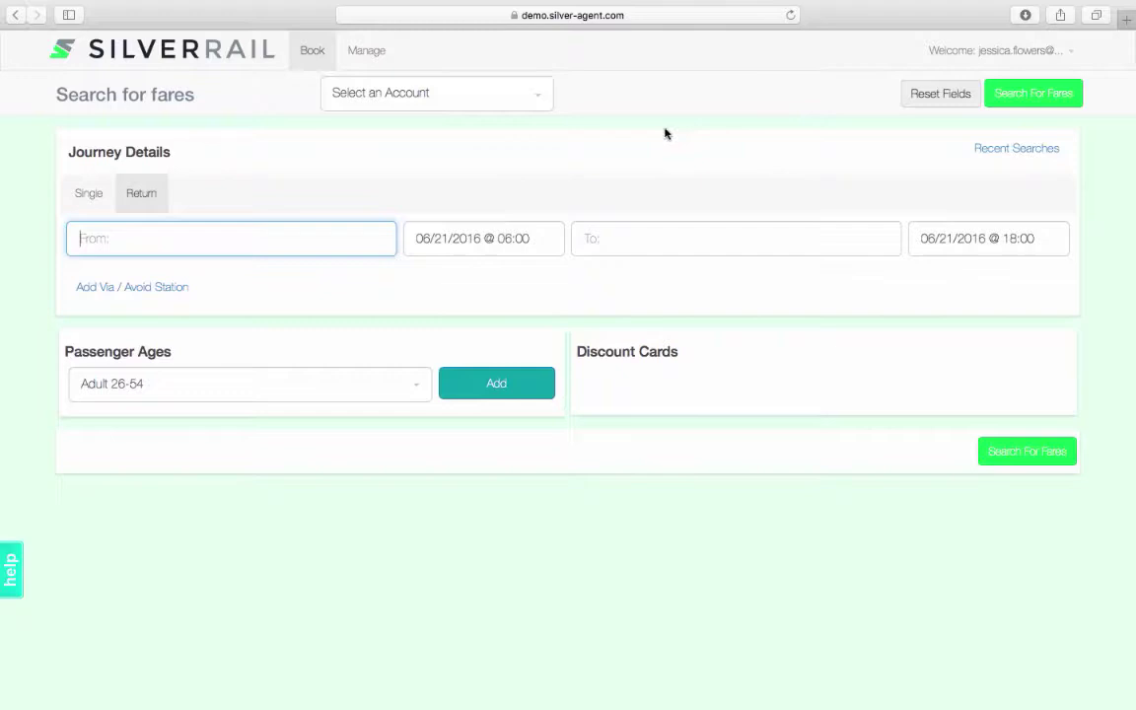
Under the Point of sale France account, route the search from London St Pancras (STP) to Manchester Piccadilly (MAN)
click(551, 105)
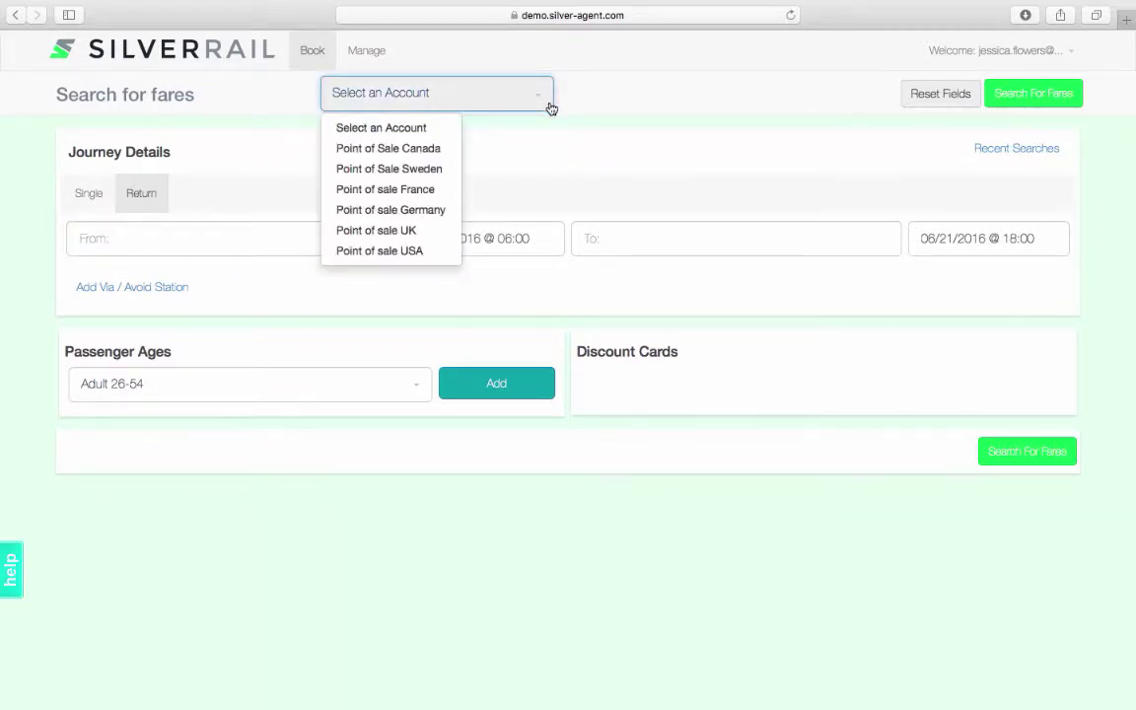
click(434, 196)
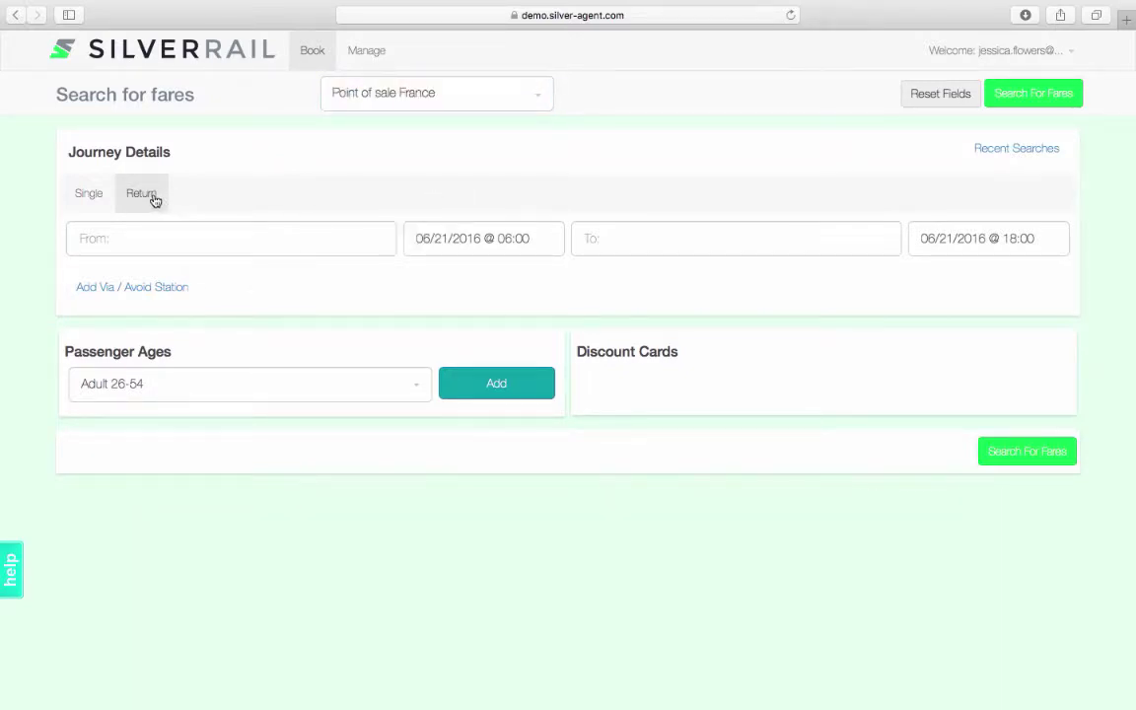
click(158, 236)
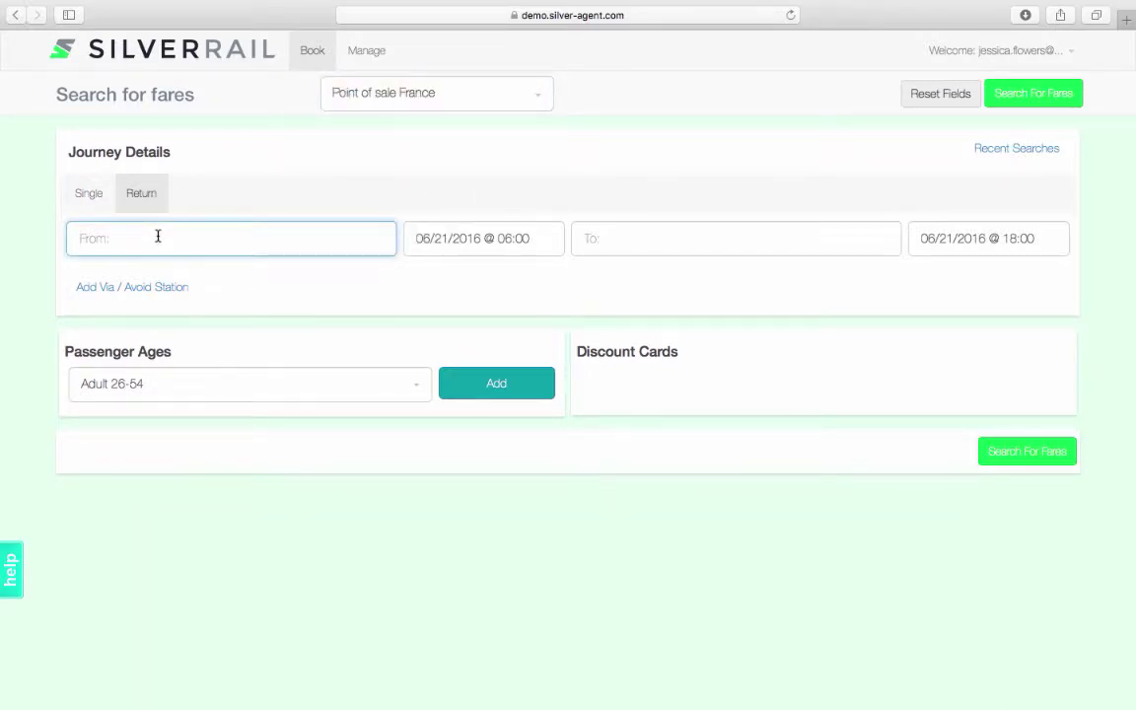
text(London st)
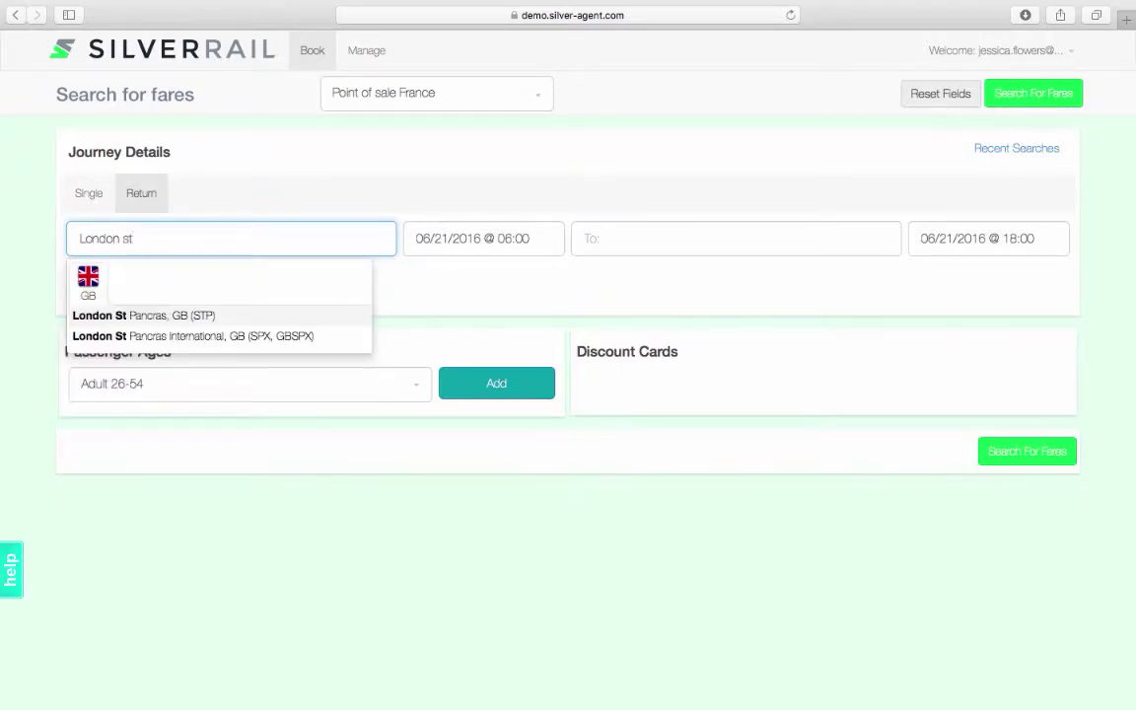
click(142, 315)
click(590, 243)
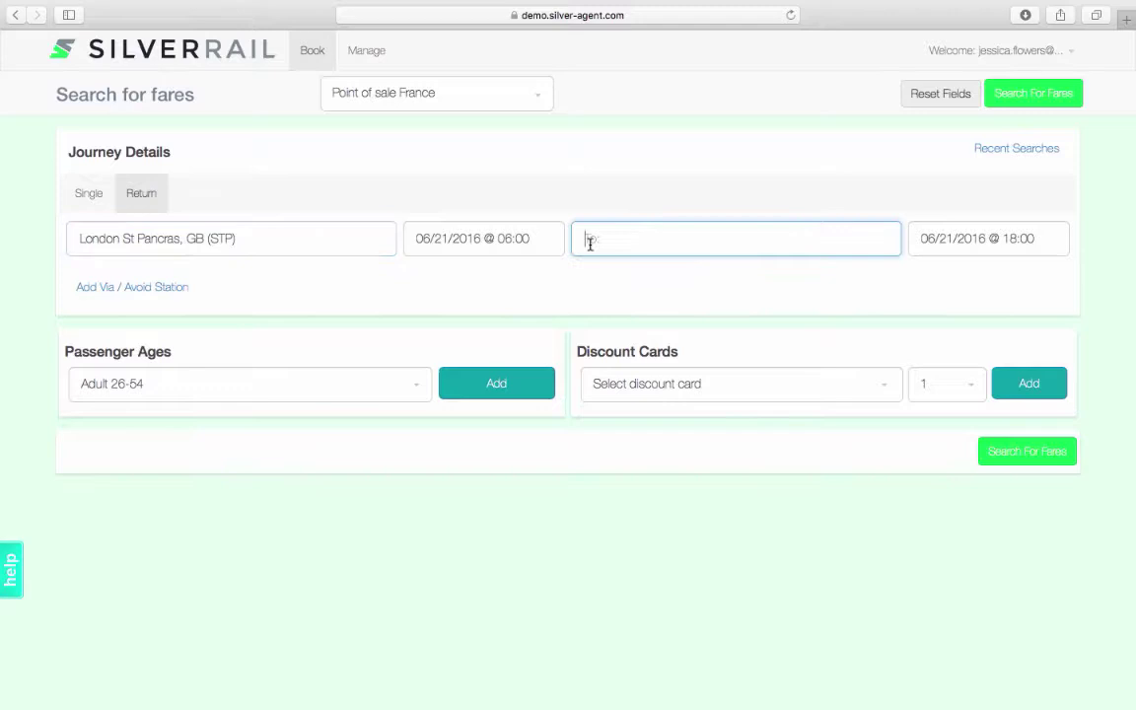
text(Manc)
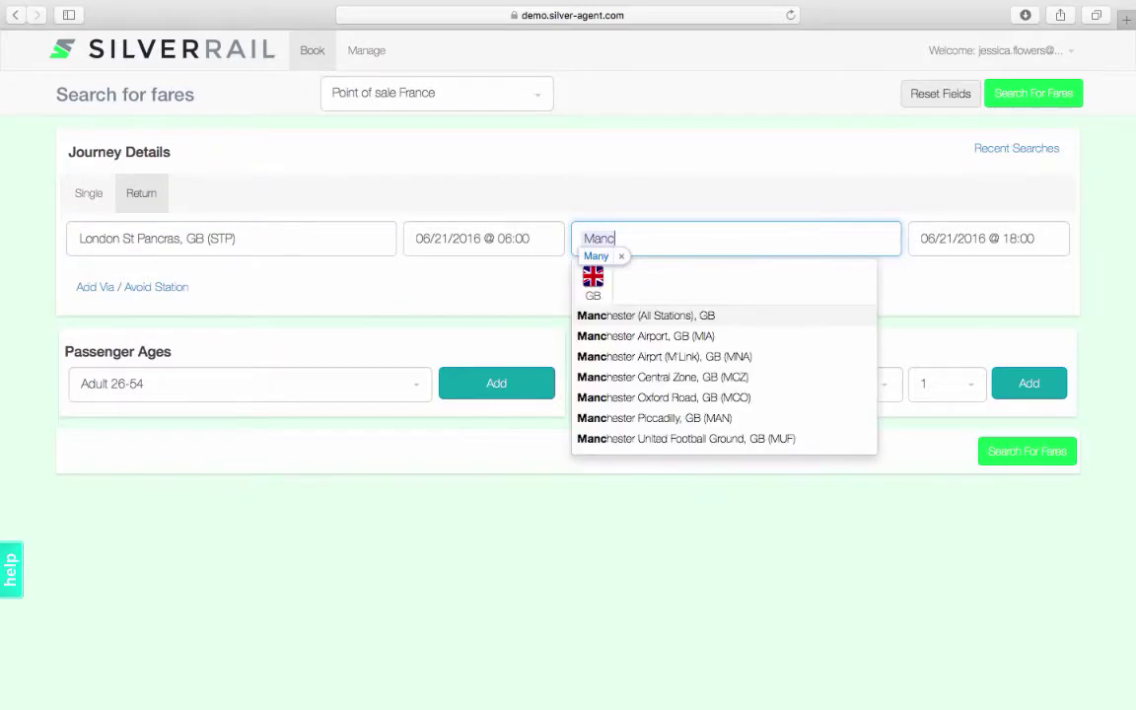
text(hester)
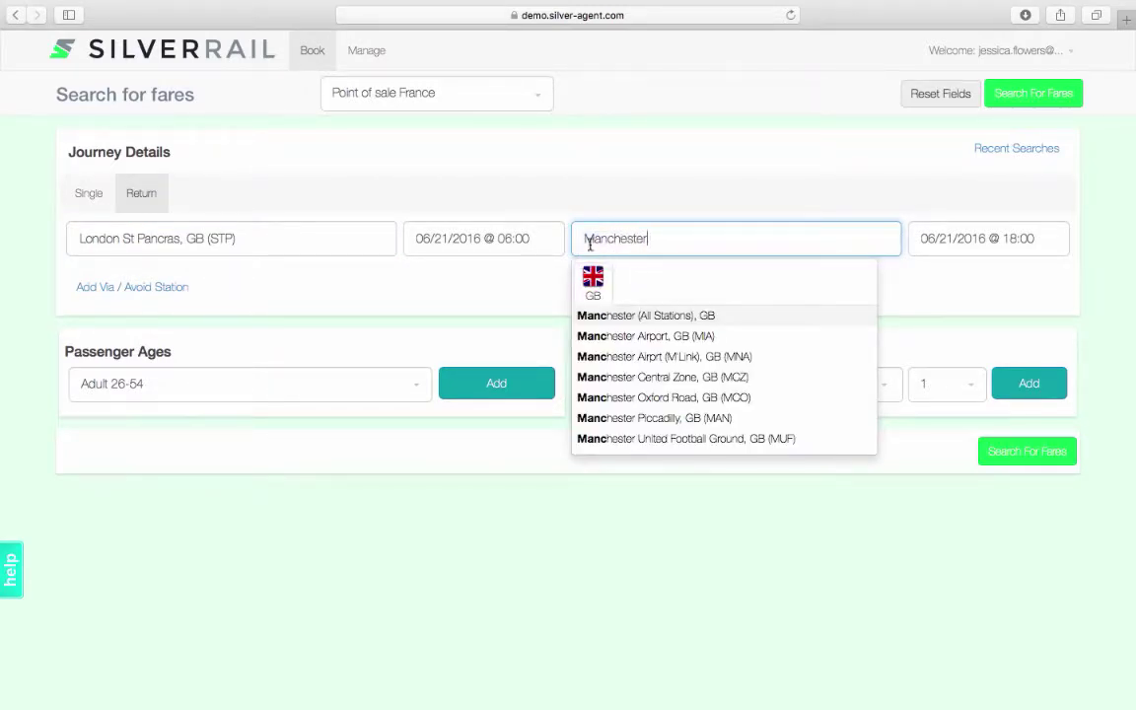
click(656, 419)
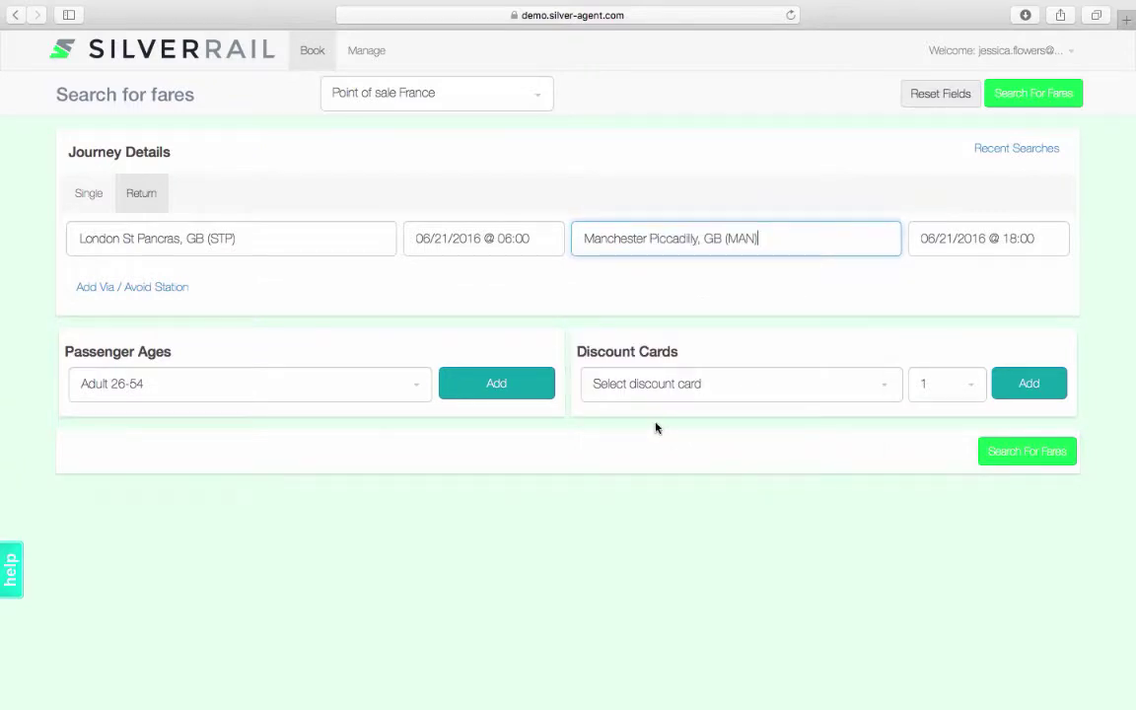
Set the outbound trip to arrive by 13:00 on 12 July
click(488, 241)
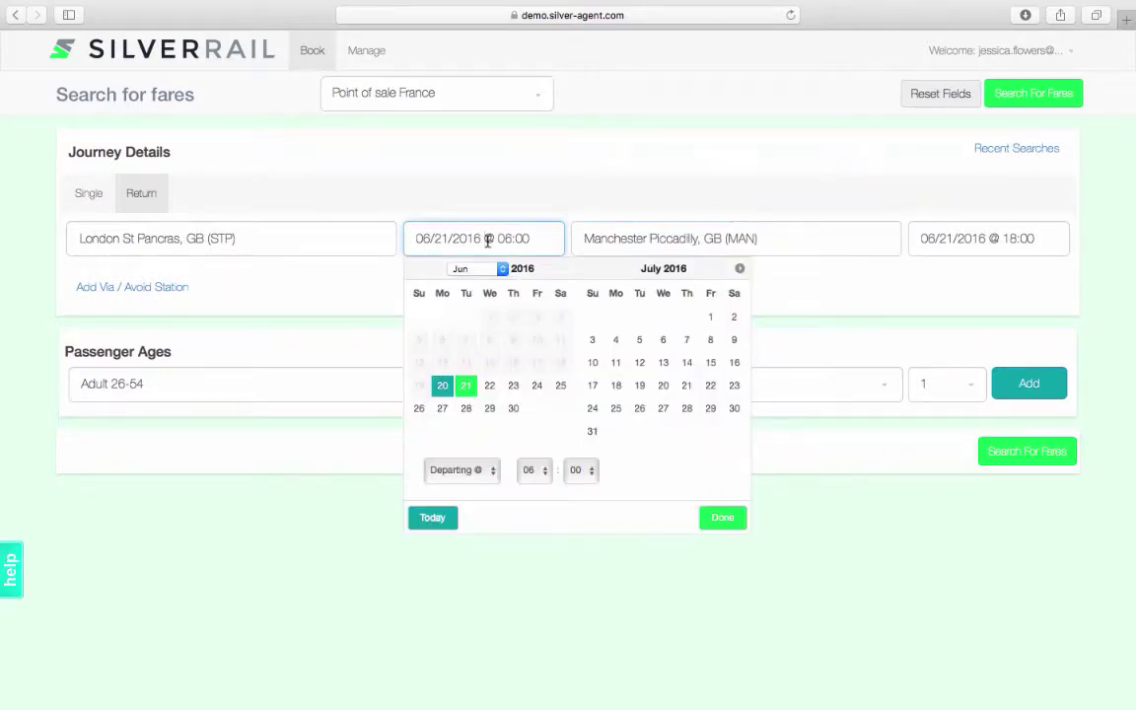
click(639, 362)
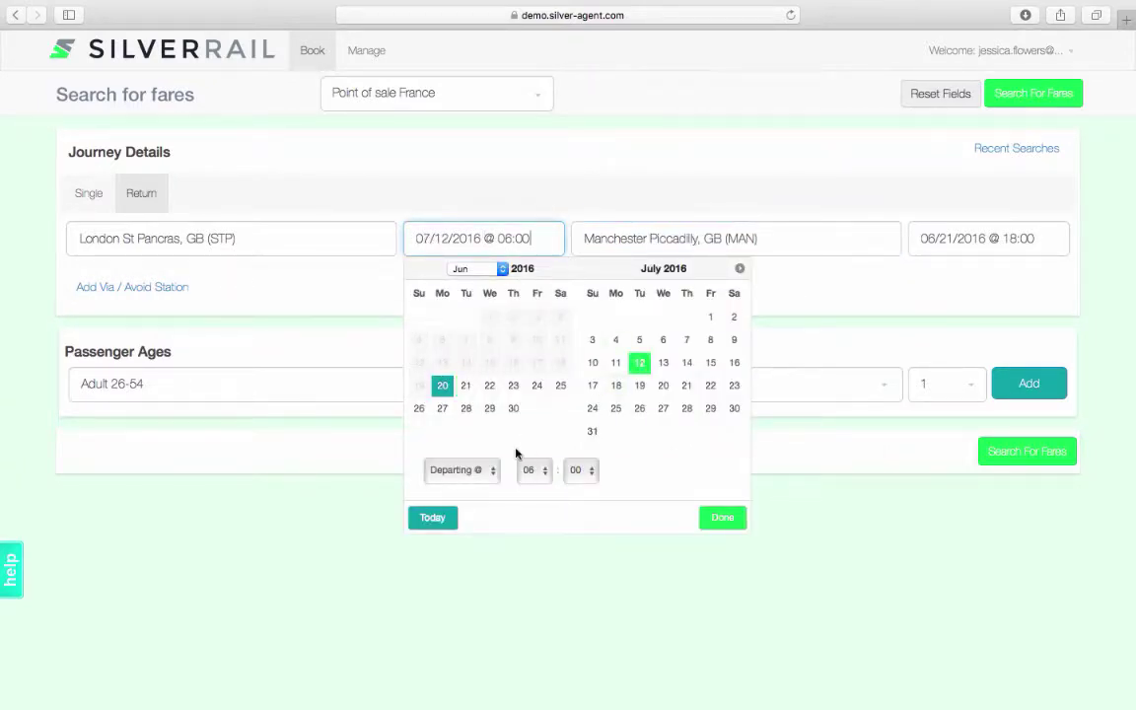
click(477, 472)
click(477, 491)
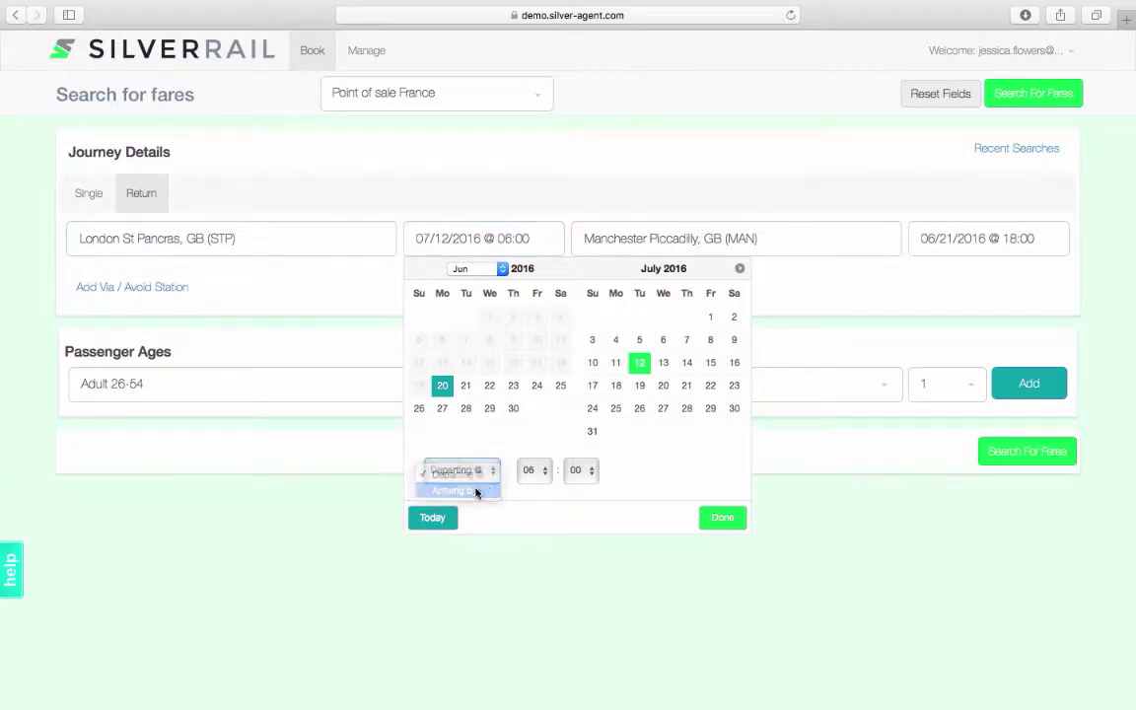
click(542, 470)
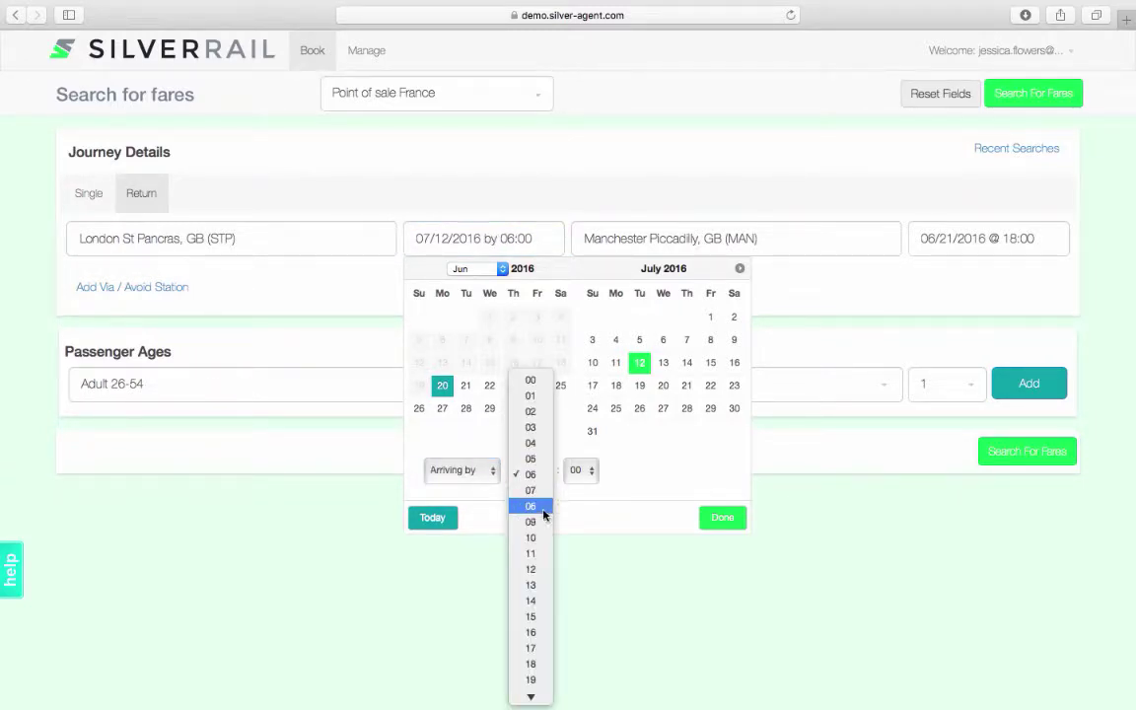
click(542, 584)
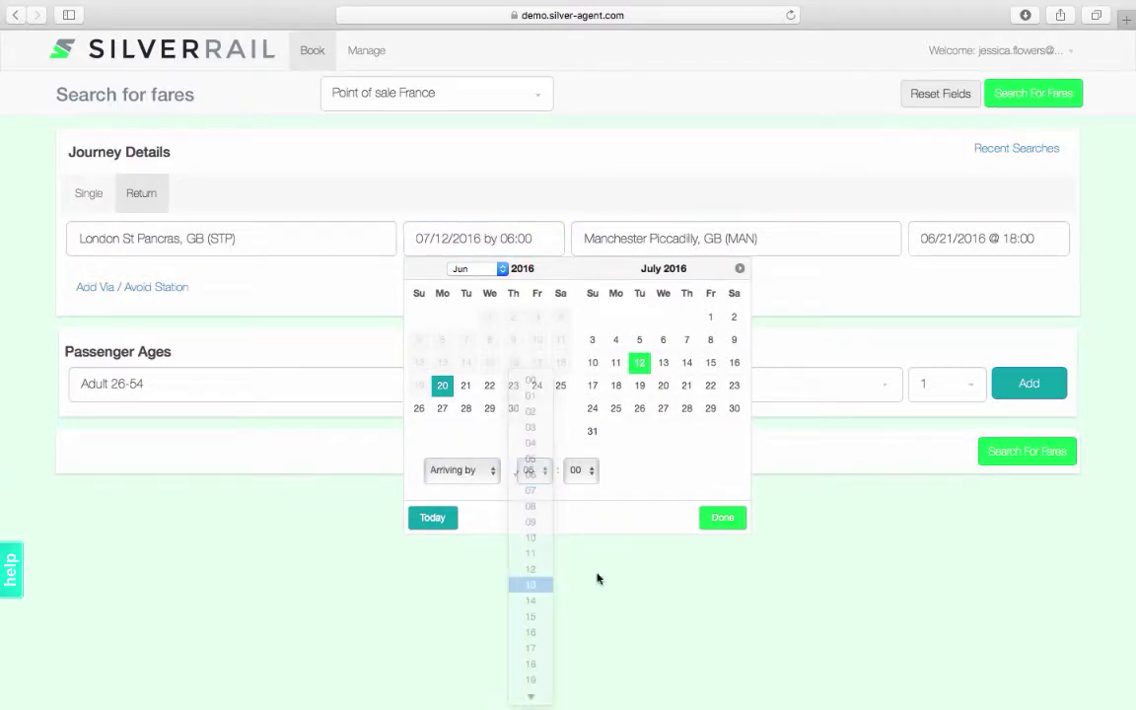
click(727, 523)
Set the return date to 15 July, keeping the 18:00 departure
click(965, 248)
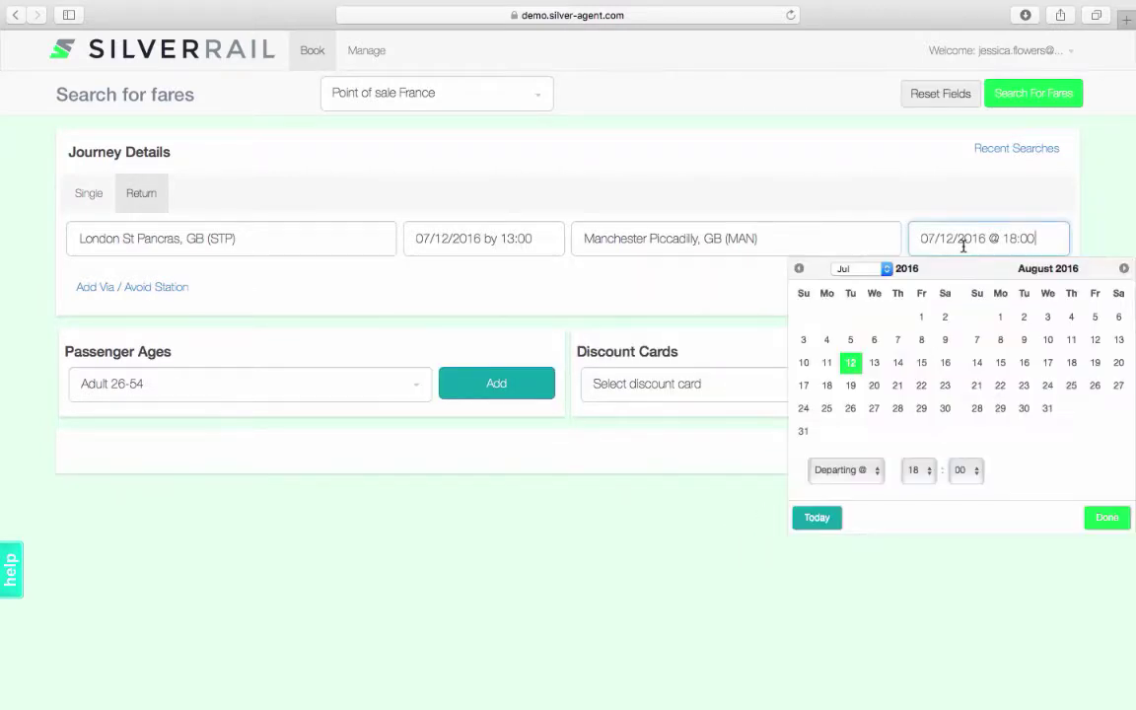
click(920, 364)
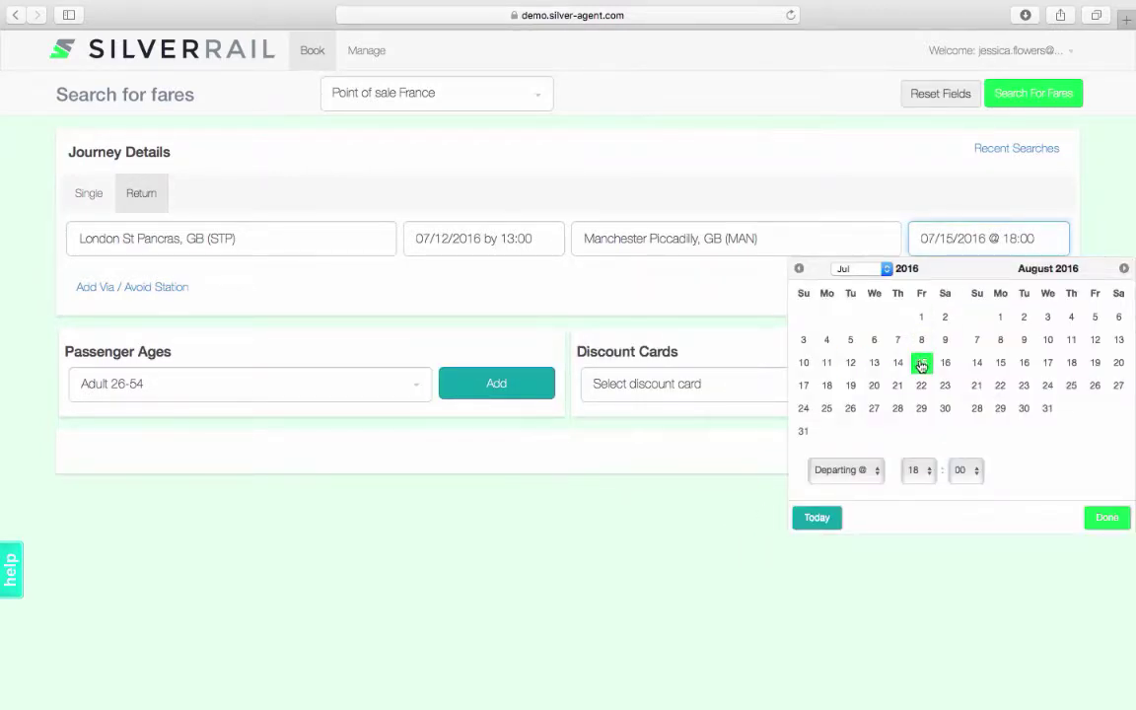
click(1104, 518)
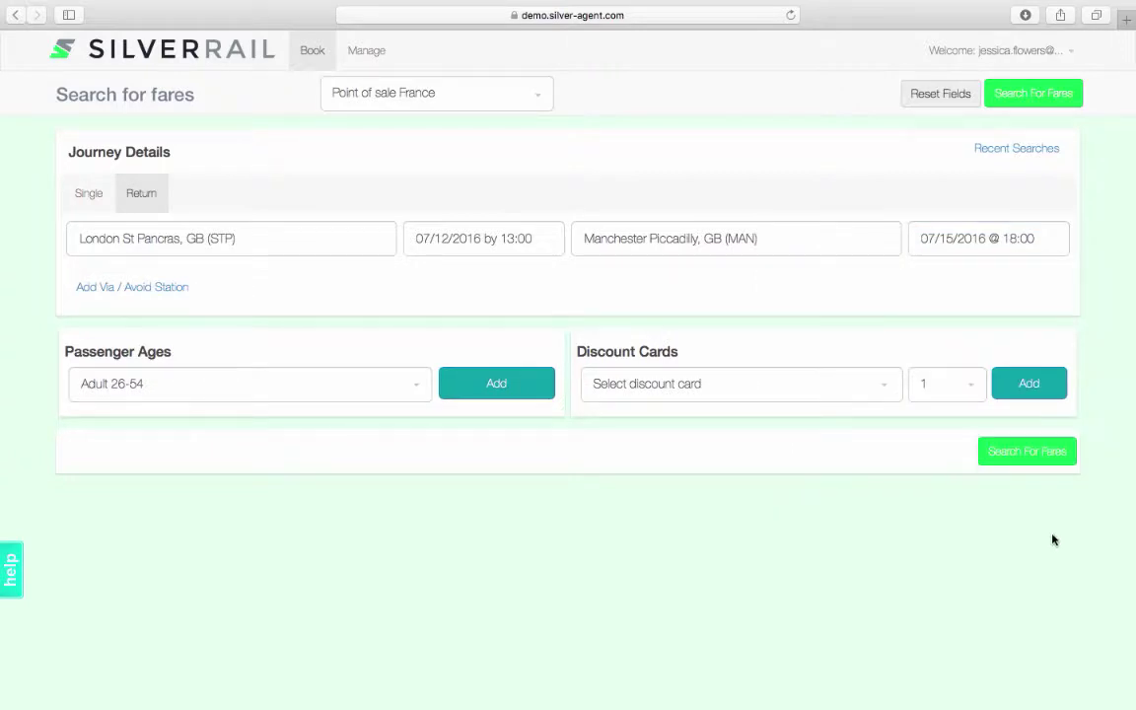
Search fares for one passenger aged 25 with a UK Youth Railcard (16-25)
click(415, 392)
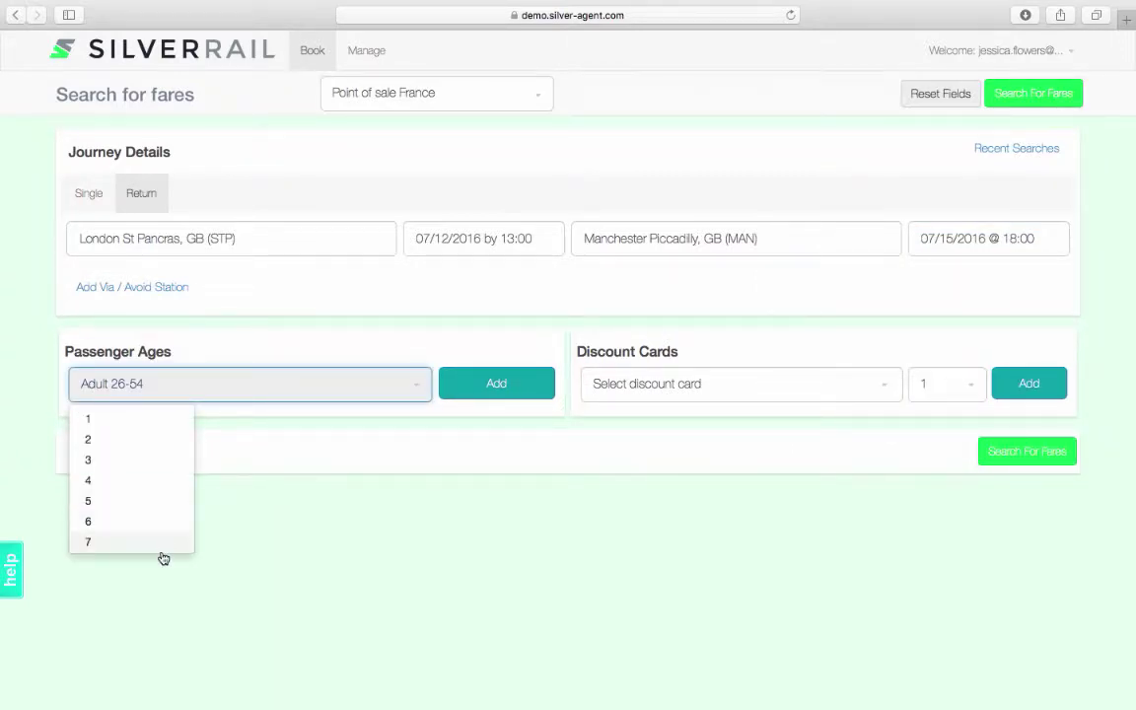
scroll(148, 526, down, 3)
scroll(148, 526, down, 3)
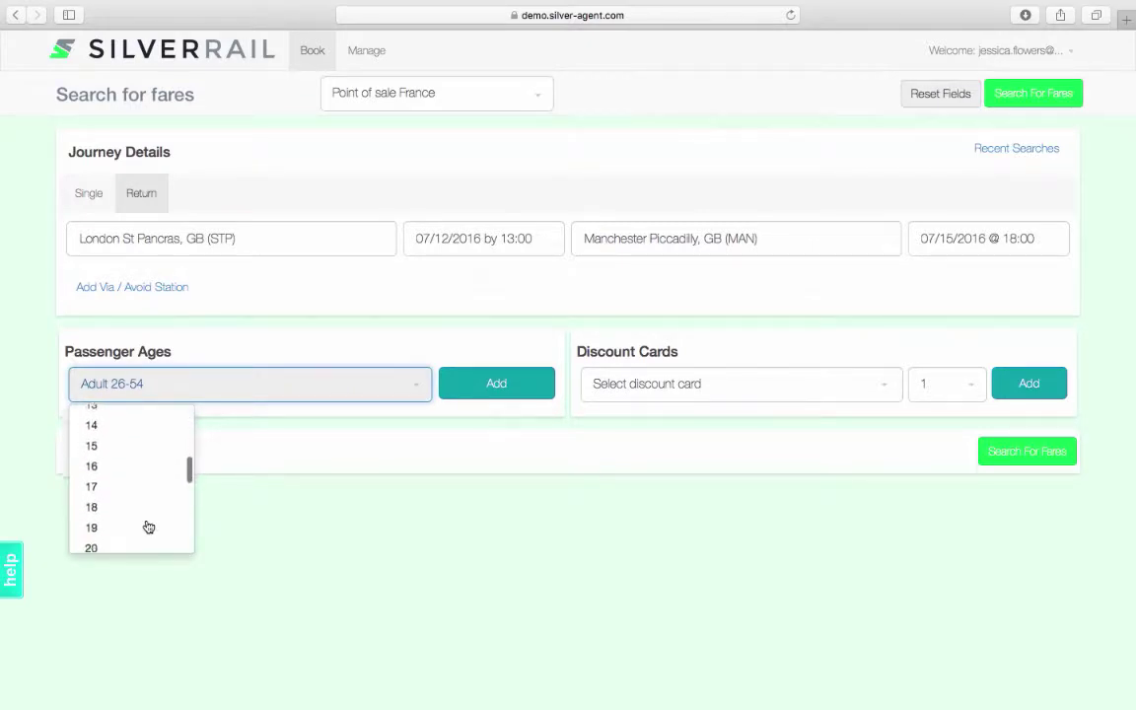
scroll(148, 526, down, 1)
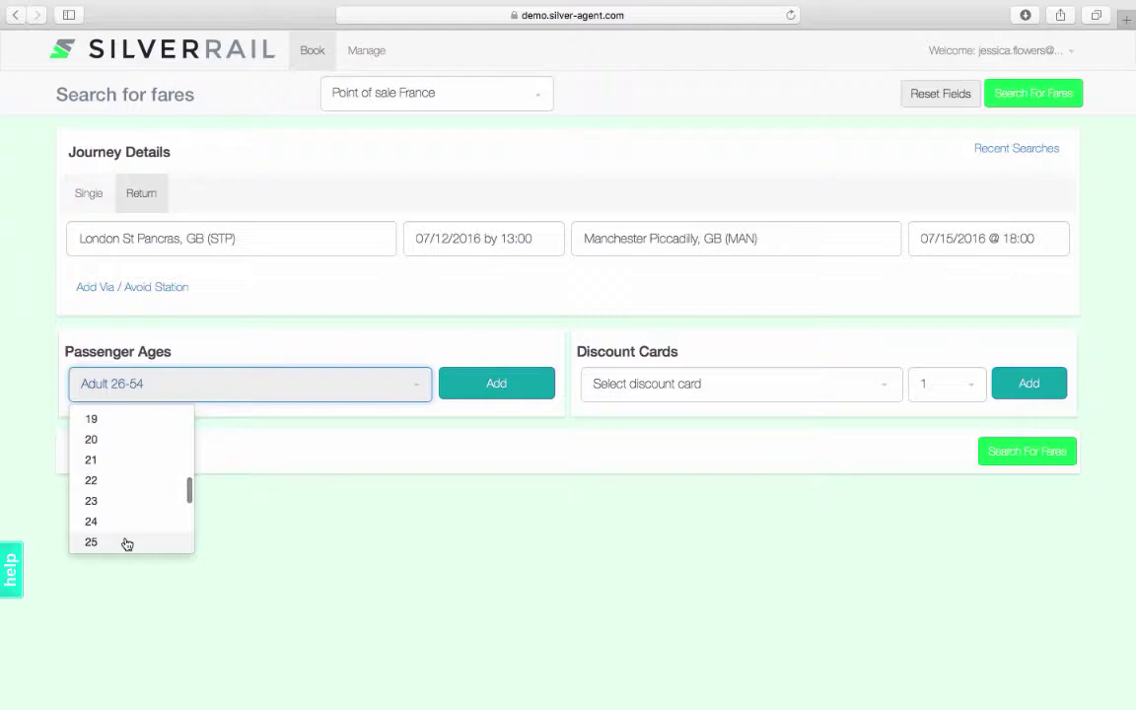
click(126, 542)
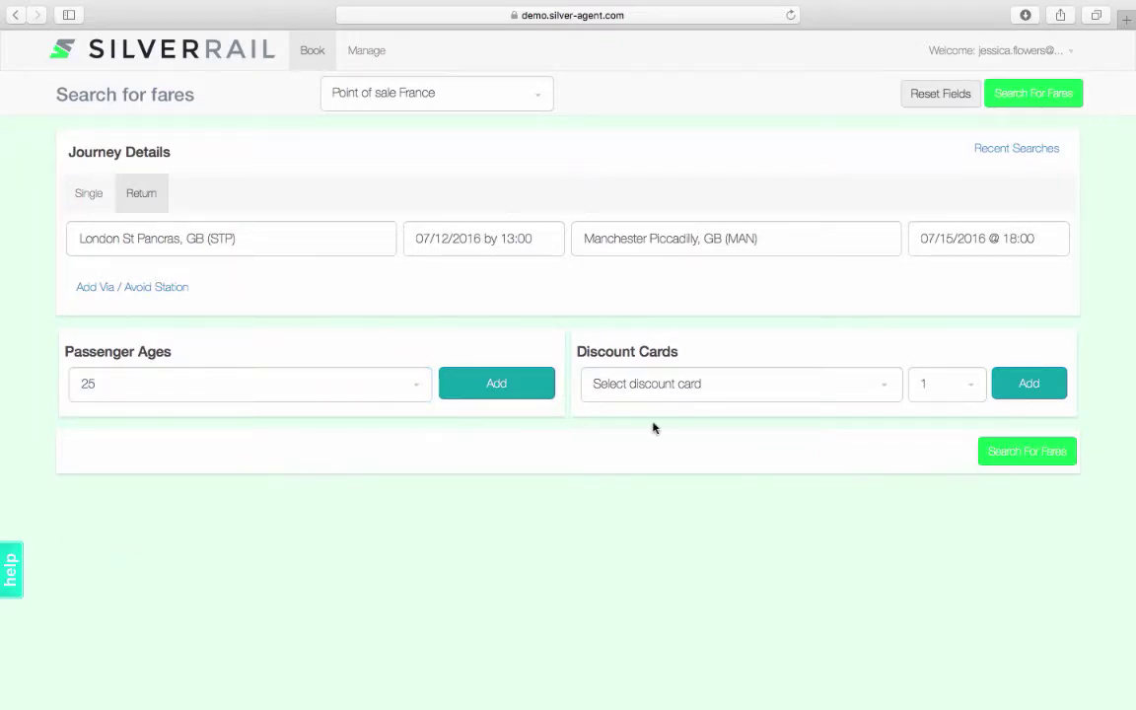
click(724, 396)
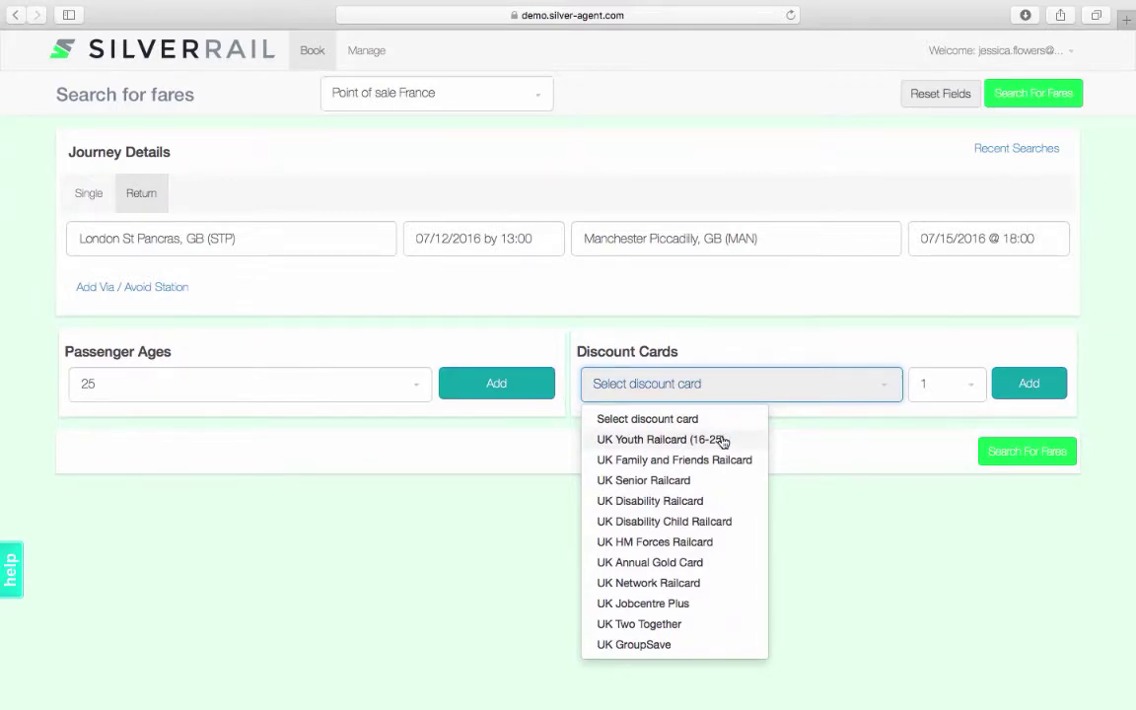
click(721, 440)
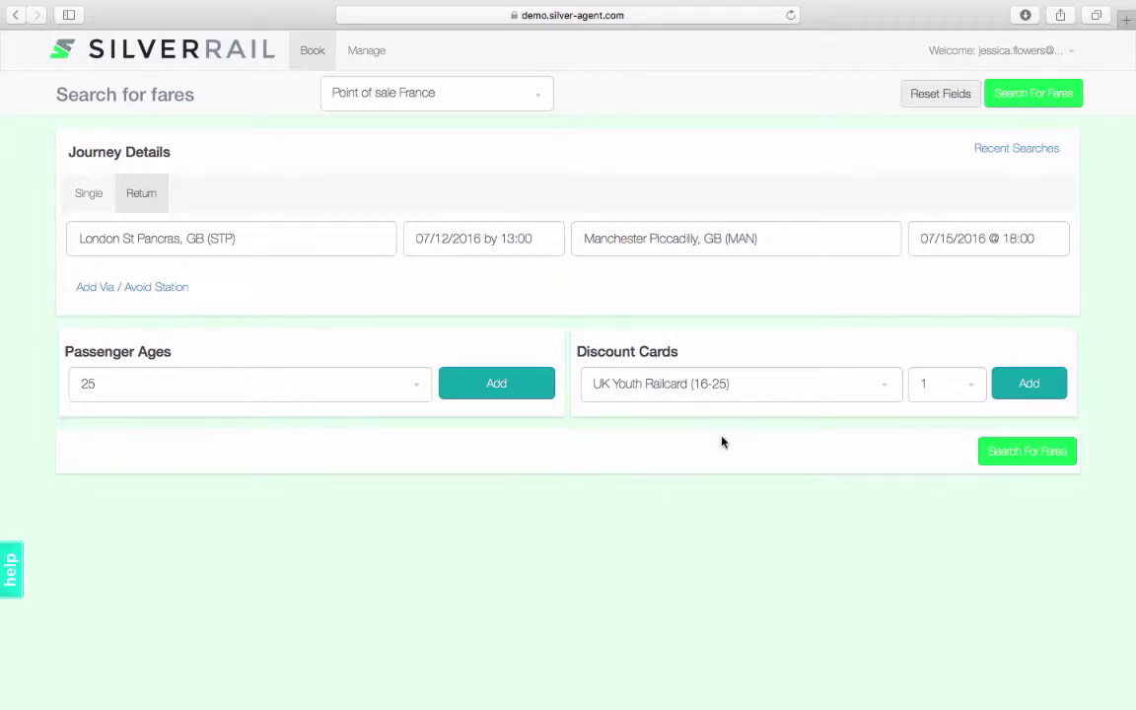
click(1027, 452)
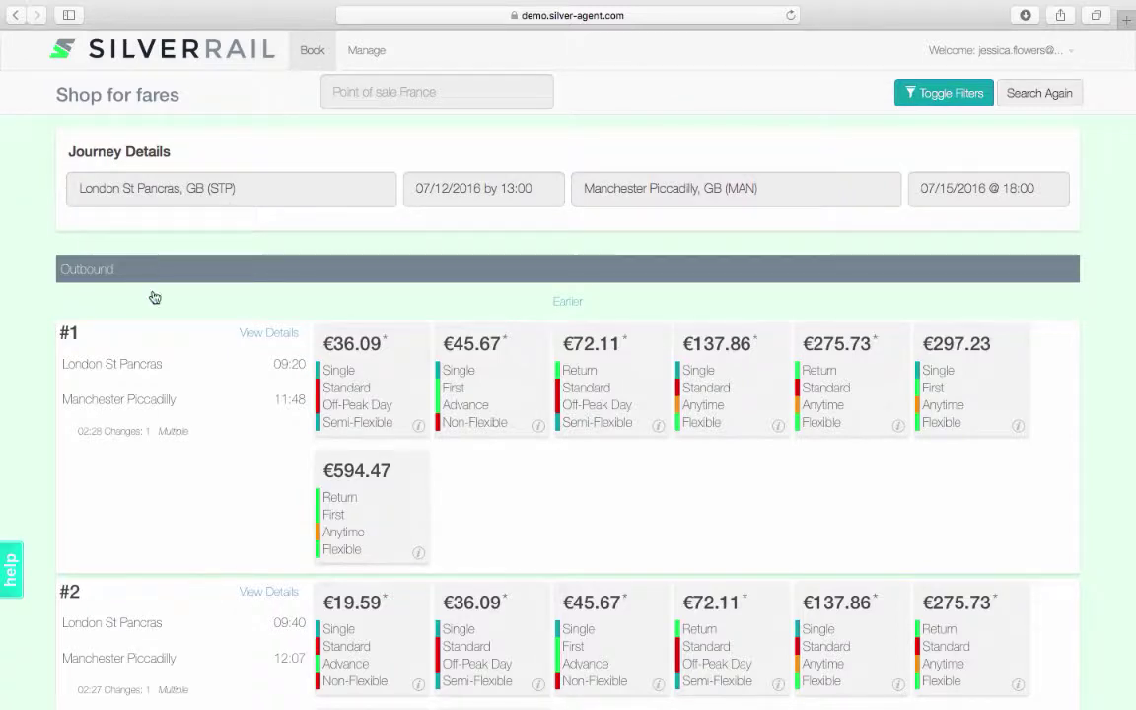
Browse the fare results, expanding and then collapsing journey #2's connection legs
scroll(166, 336, down, 1)
scroll(165, 337, down, 6)
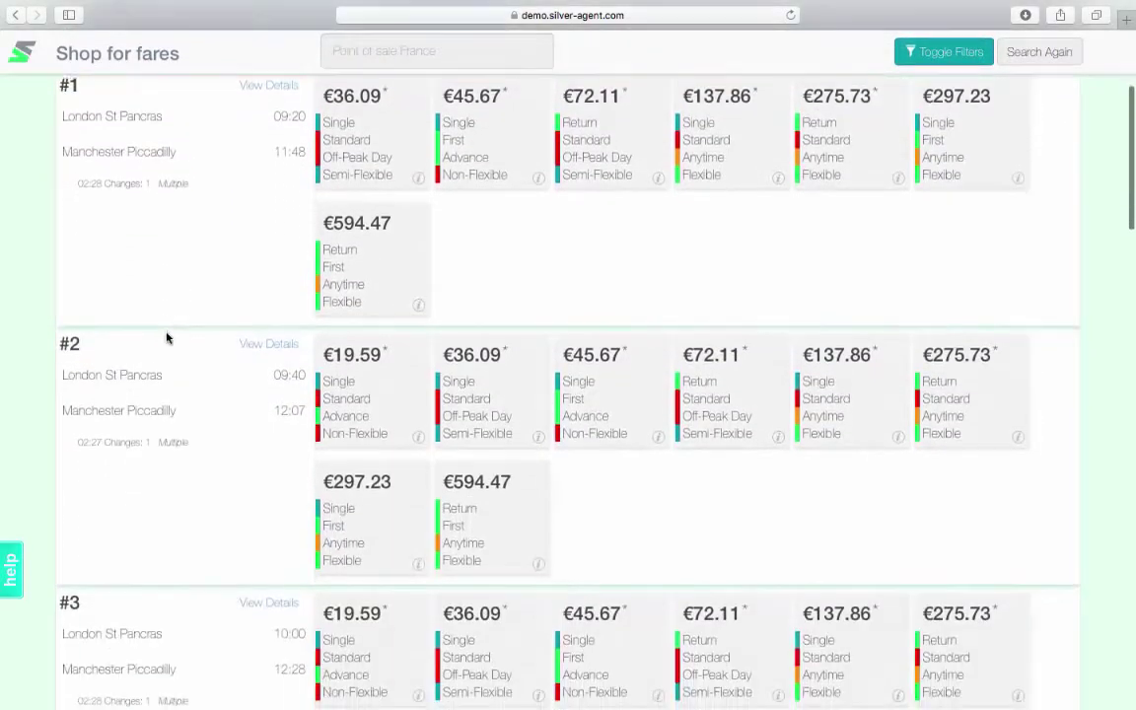
scroll(166, 339, down, 2)
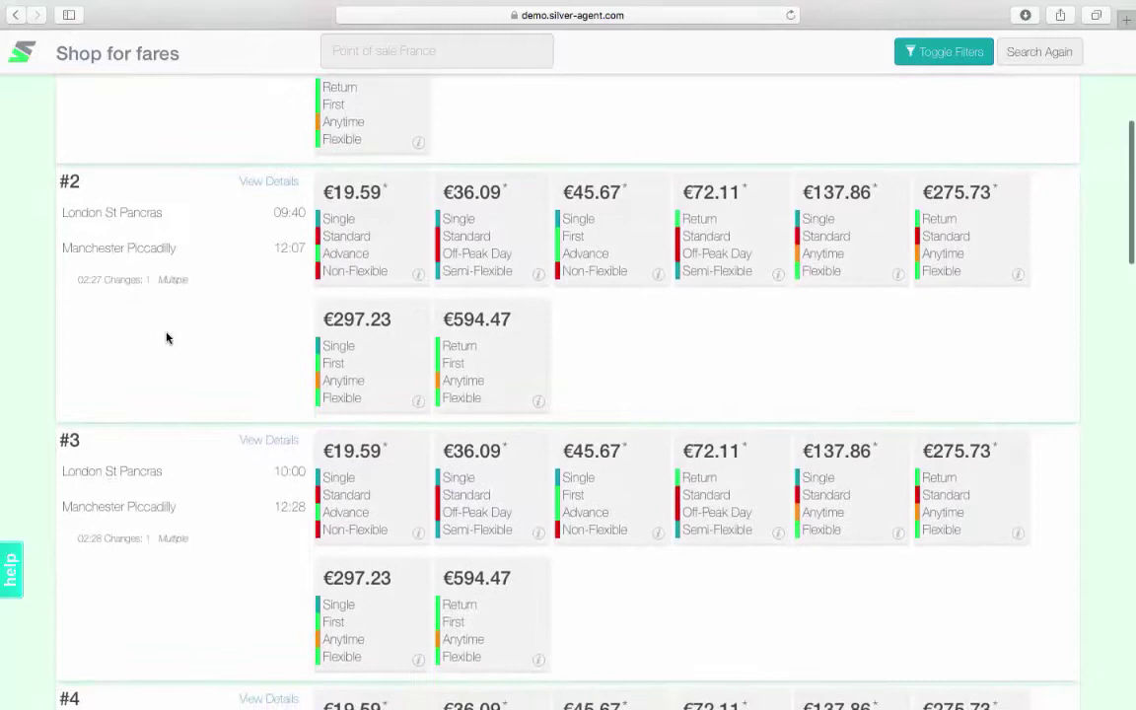
click(275, 191)
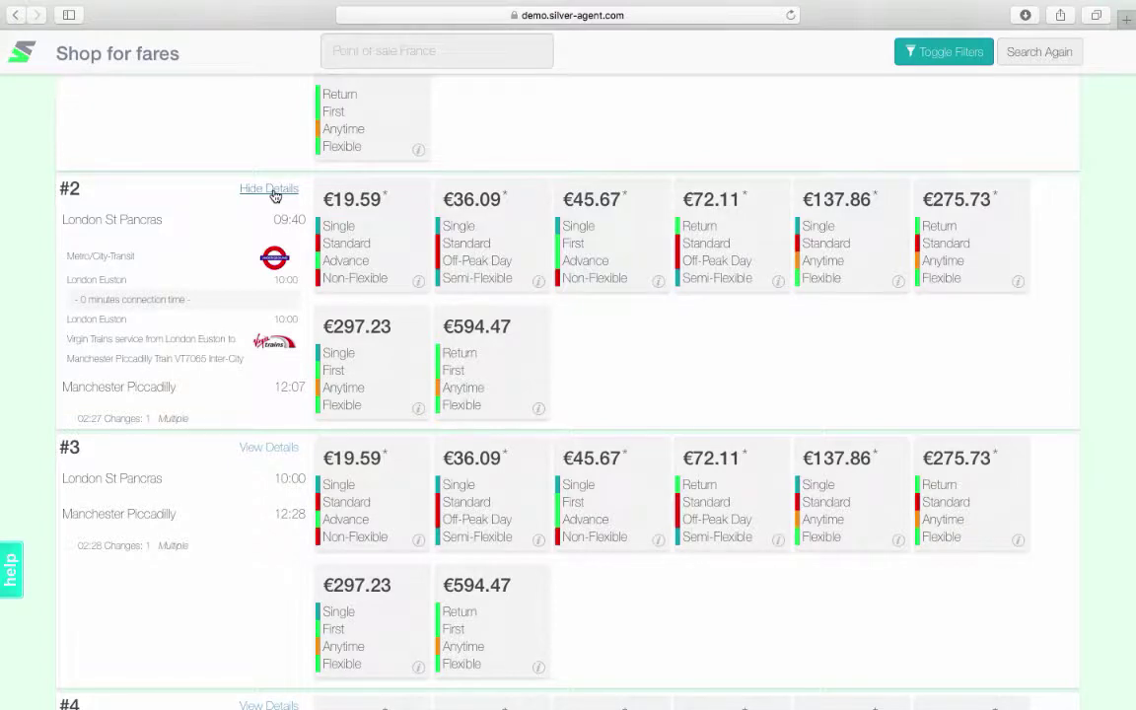
click(275, 193)
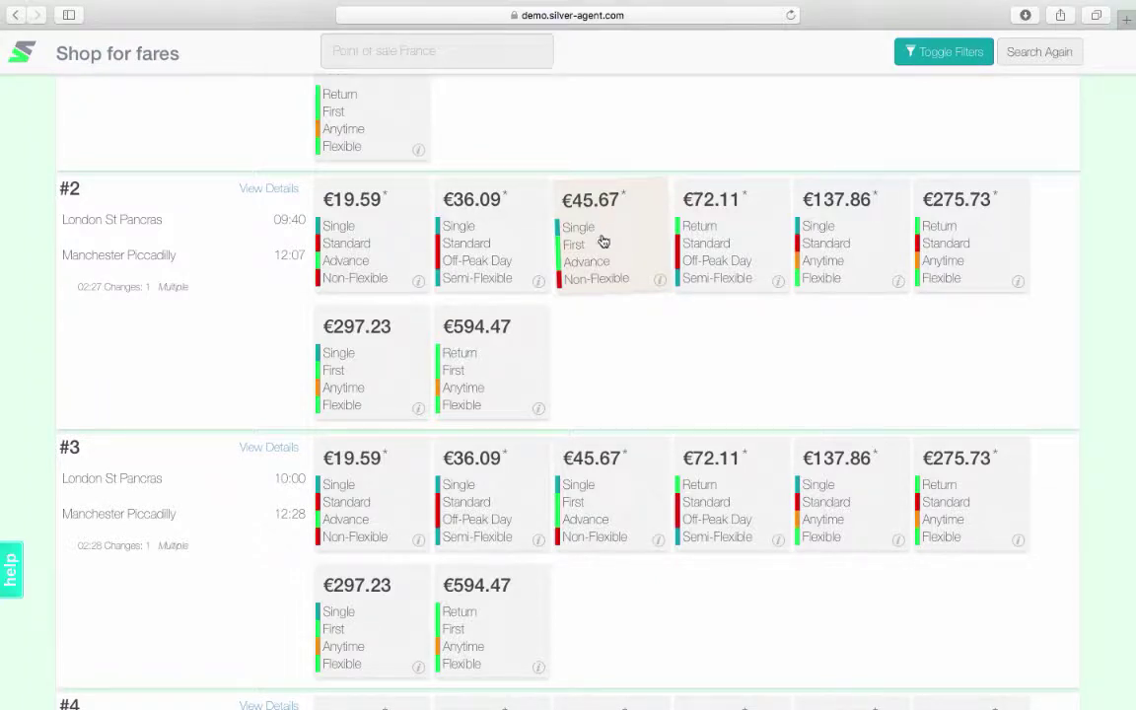
View the full fare rules for the €45.67 First Advance fare, then close them
click(660, 283)
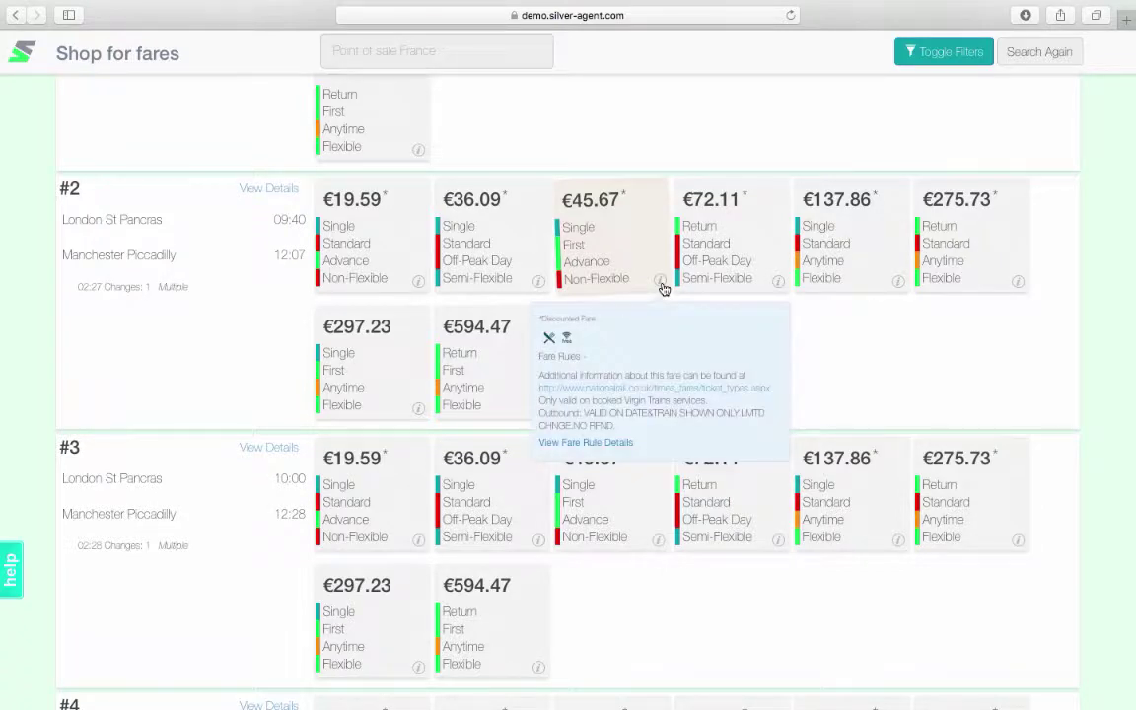
click(619, 451)
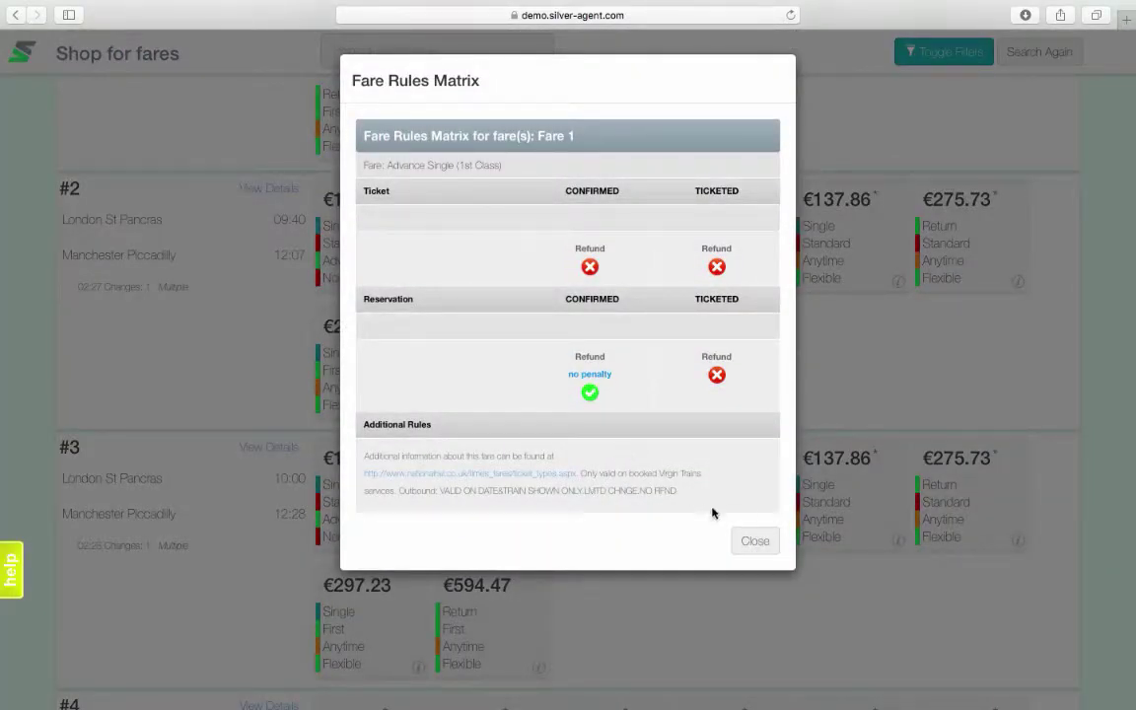
click(753, 543)
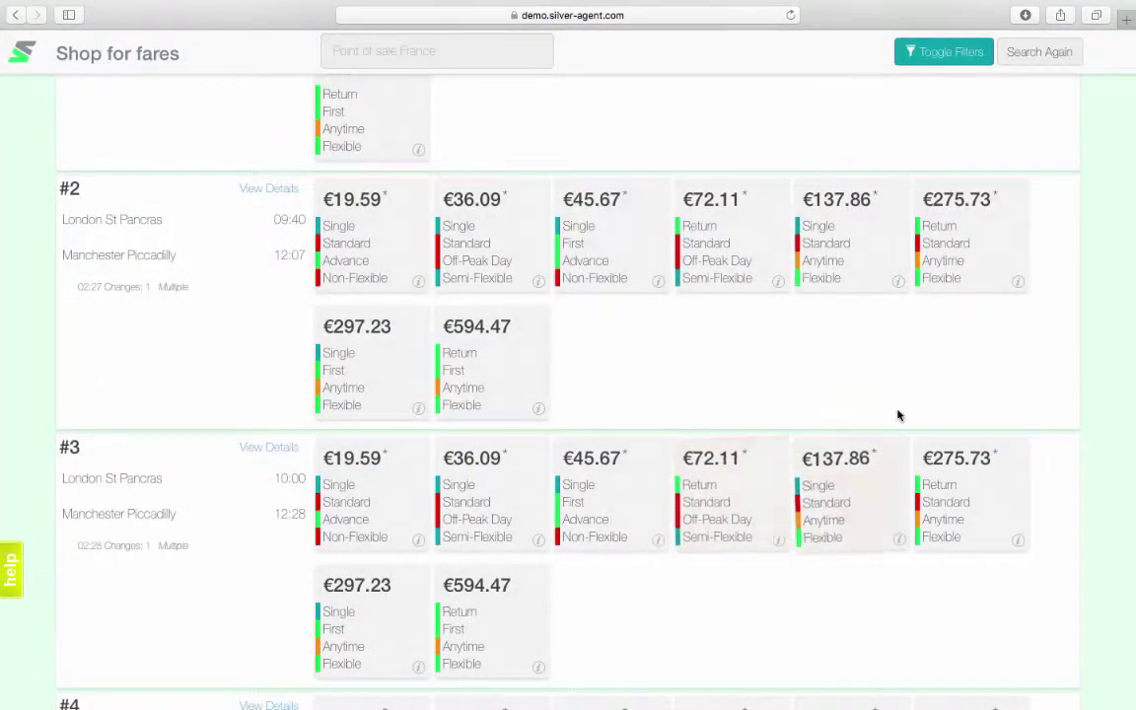
Filter the results to Return, Standard class and Off-Peak Day fares
click(962, 63)
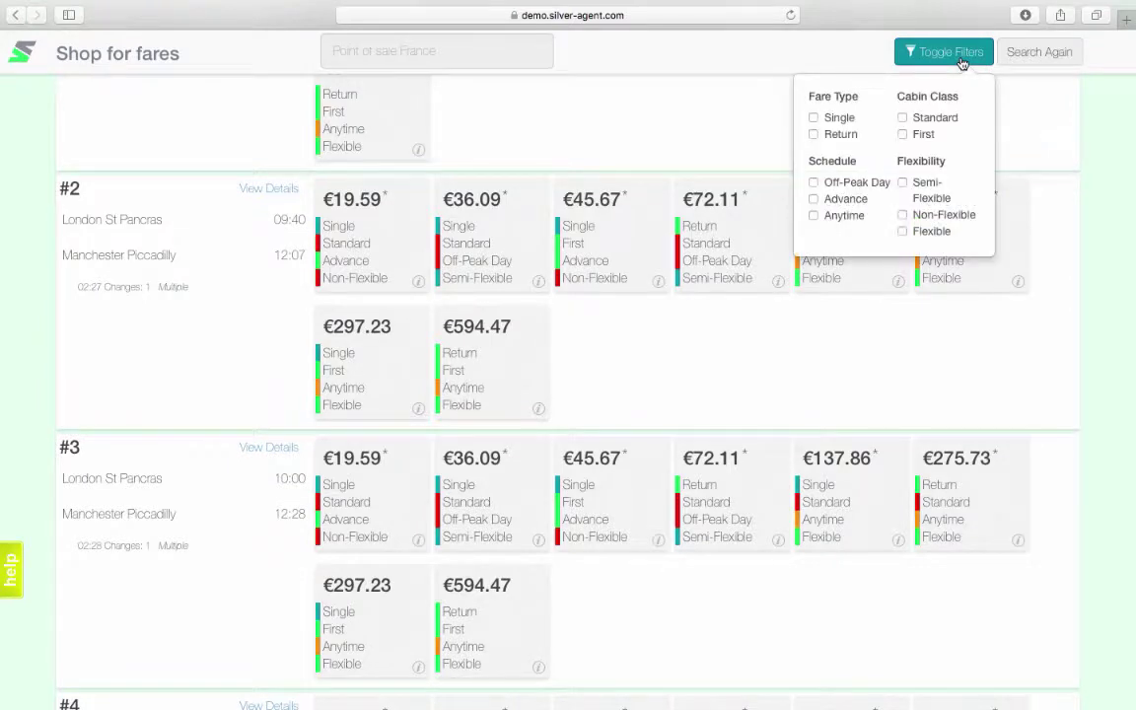
click(814, 134)
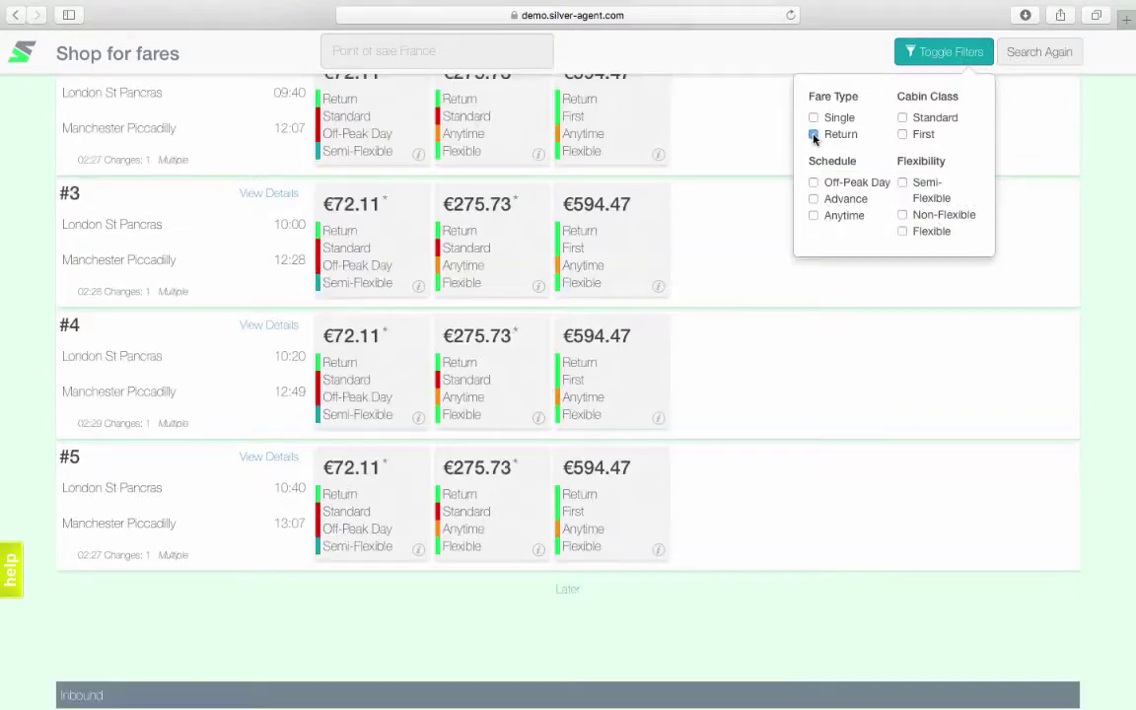
click(904, 118)
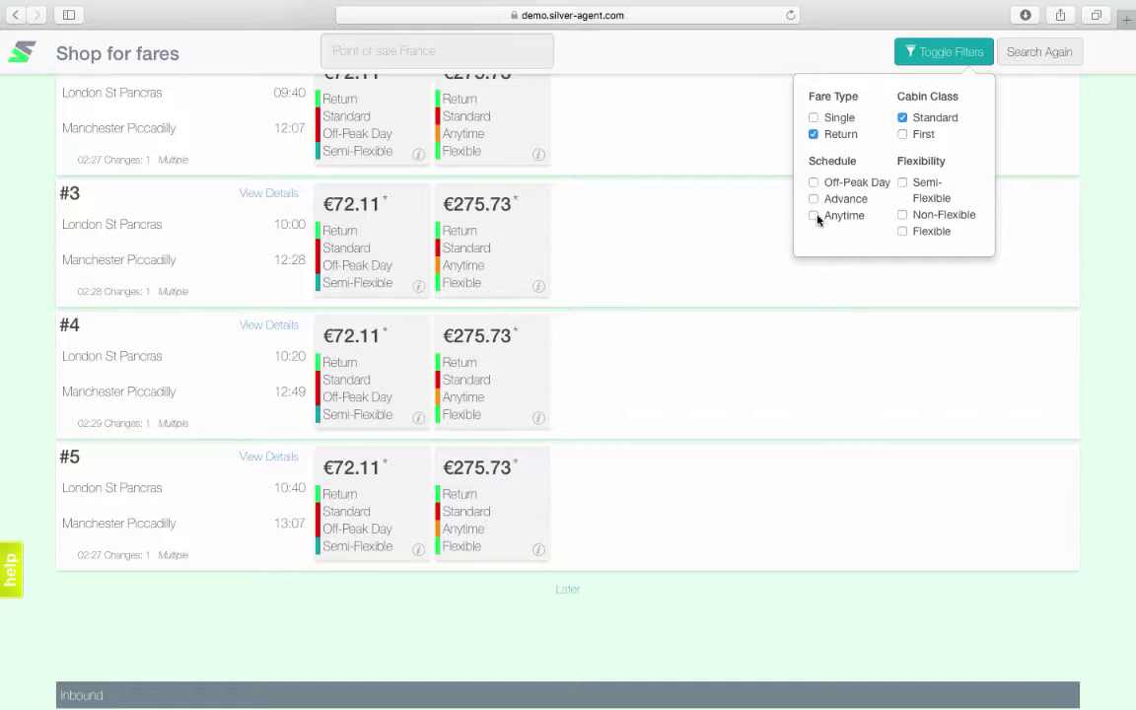
click(814, 183)
Select the 10:00 outbound and 18:15 inbound €72.11 fares and continue to checkout
scroll(712, 236, up, 3)
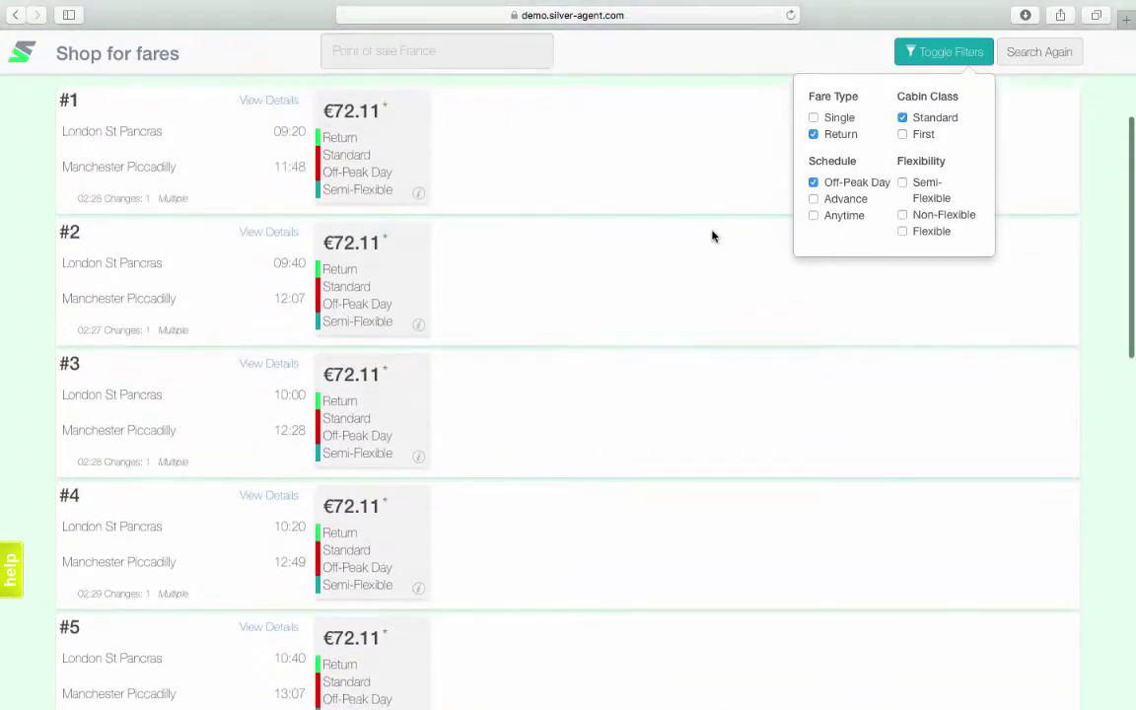
click(405, 139)
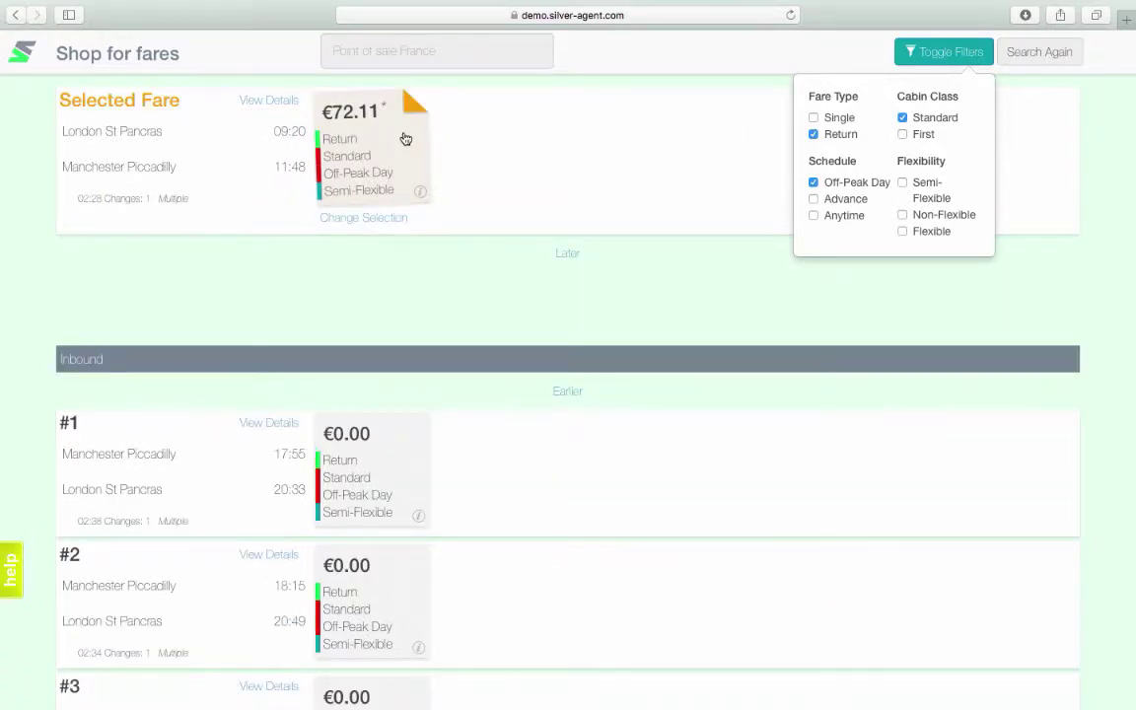
click(398, 219)
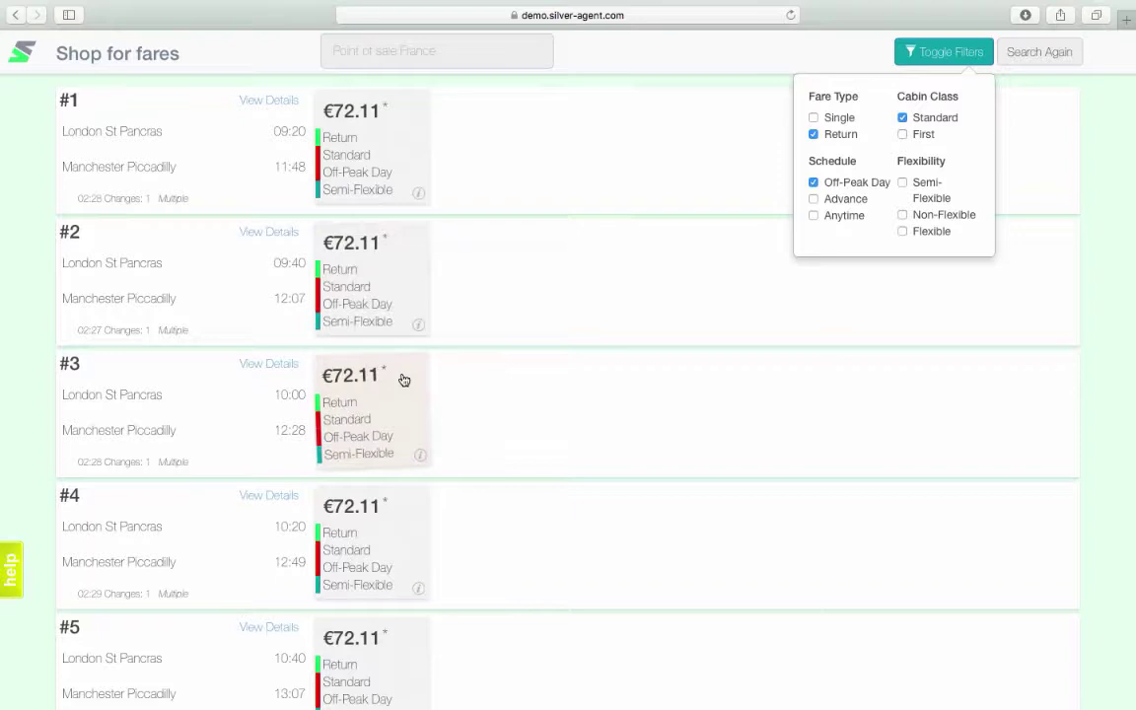
click(404, 380)
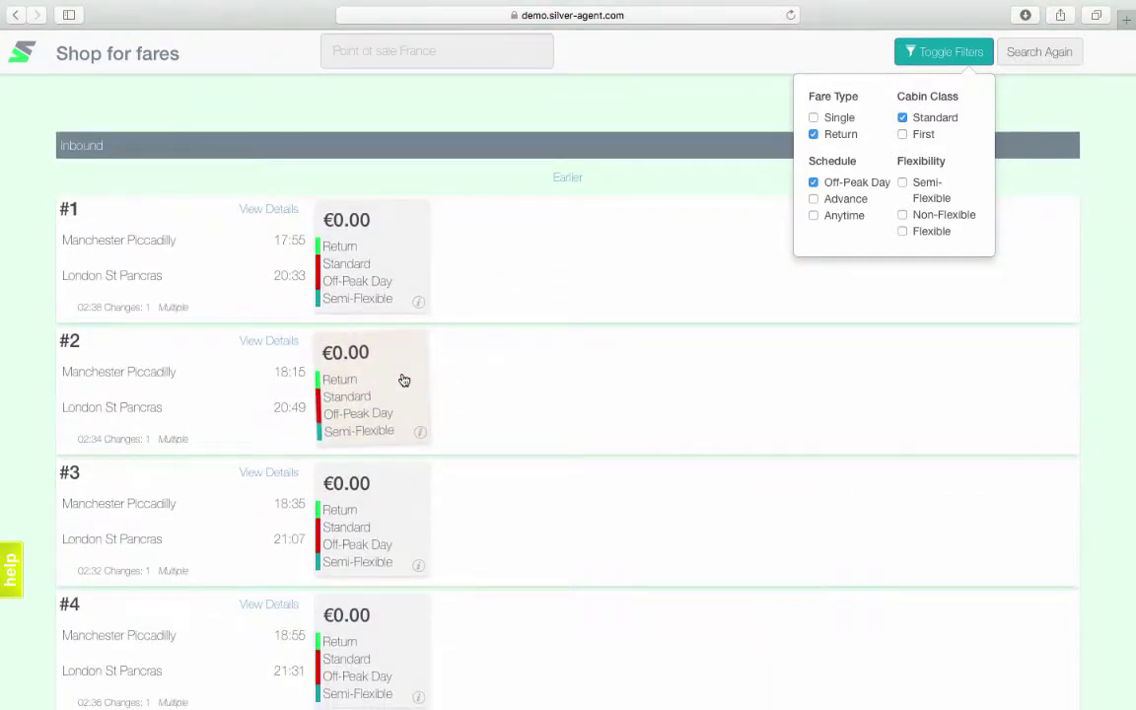
click(404, 380)
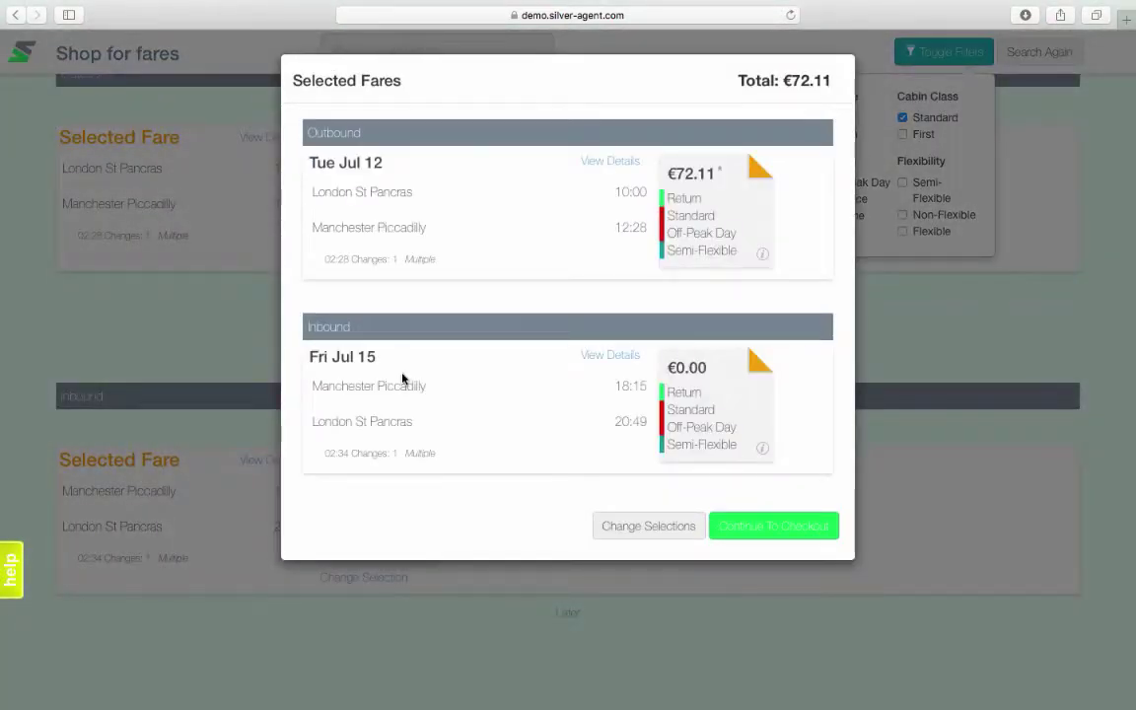
click(809, 530)
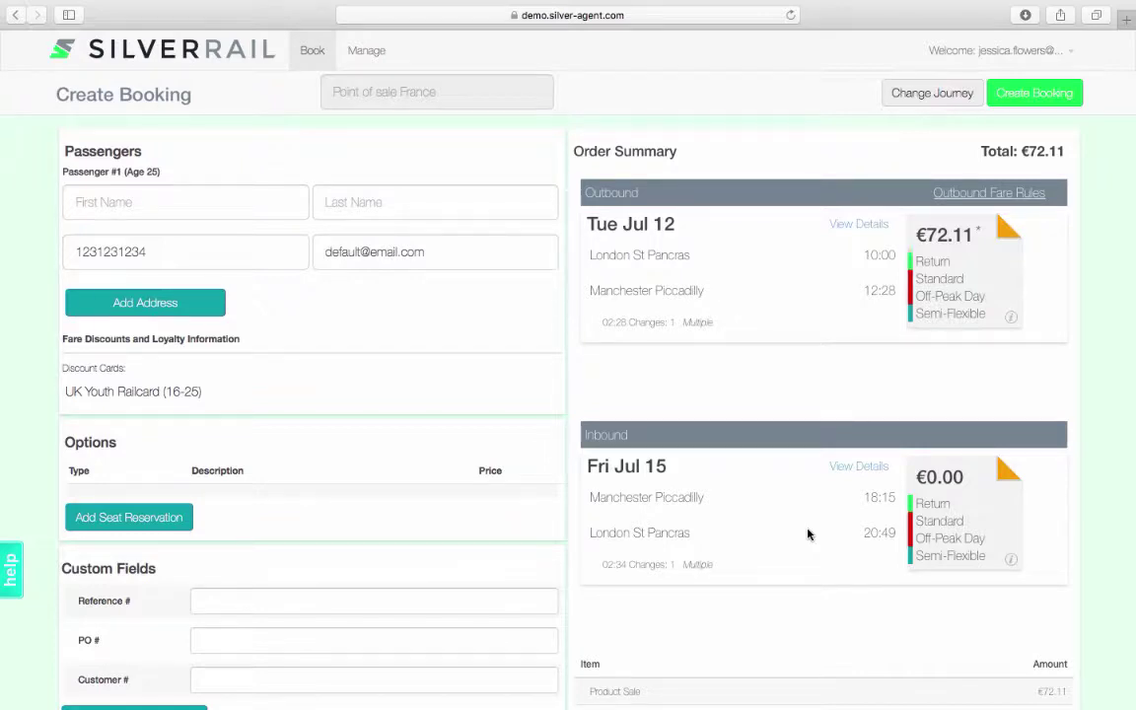
Enter the passenger's first name, last name and e-mail address
click(274, 209)
text(Joe)
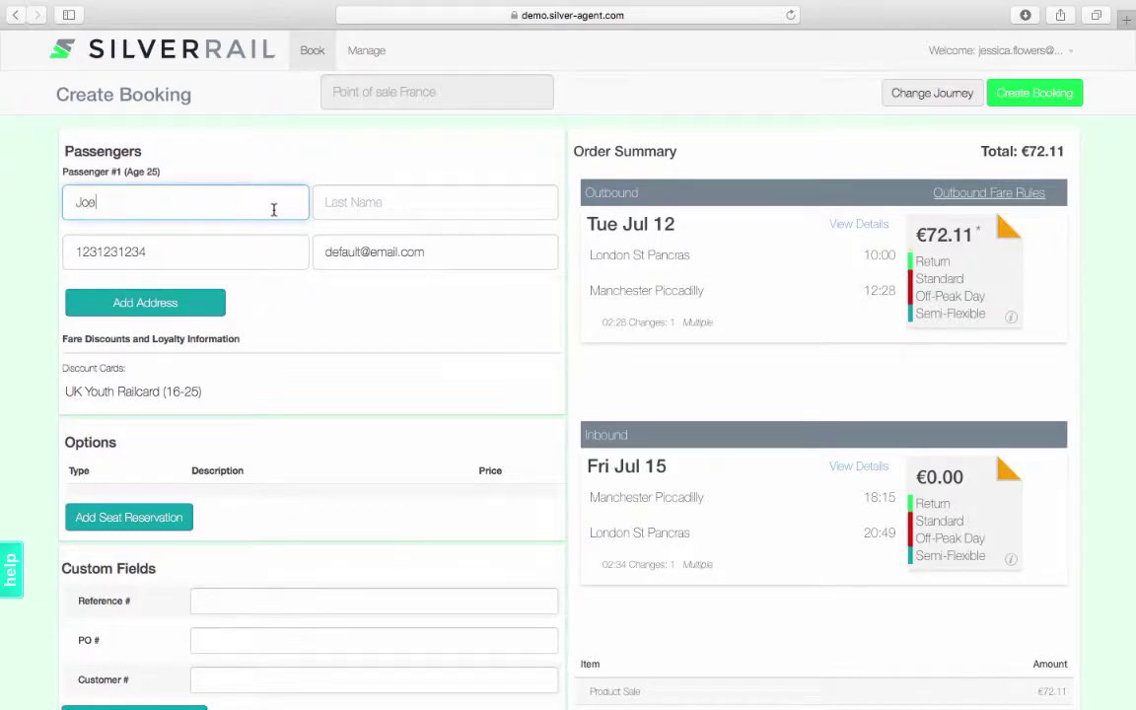
key(Tab)
text(Bloggs)
key(Tab)
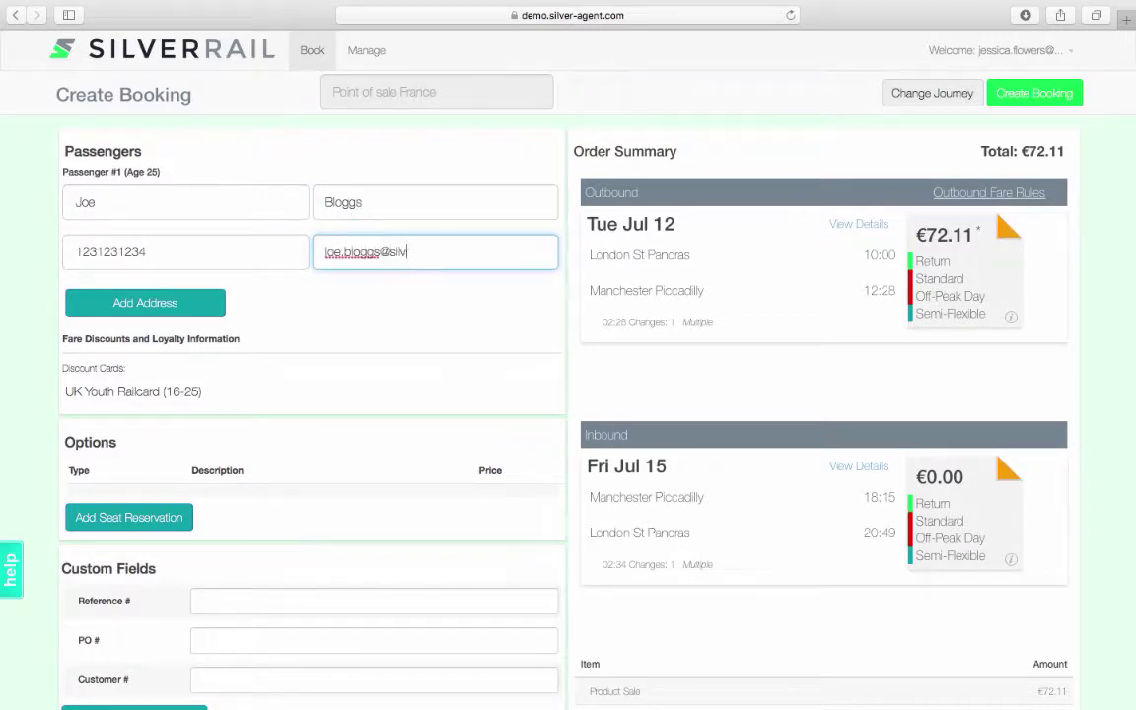
Add the passenger's United Kingdom postal address with city, street and suggested postal code
click(145, 302)
click(435, 375)
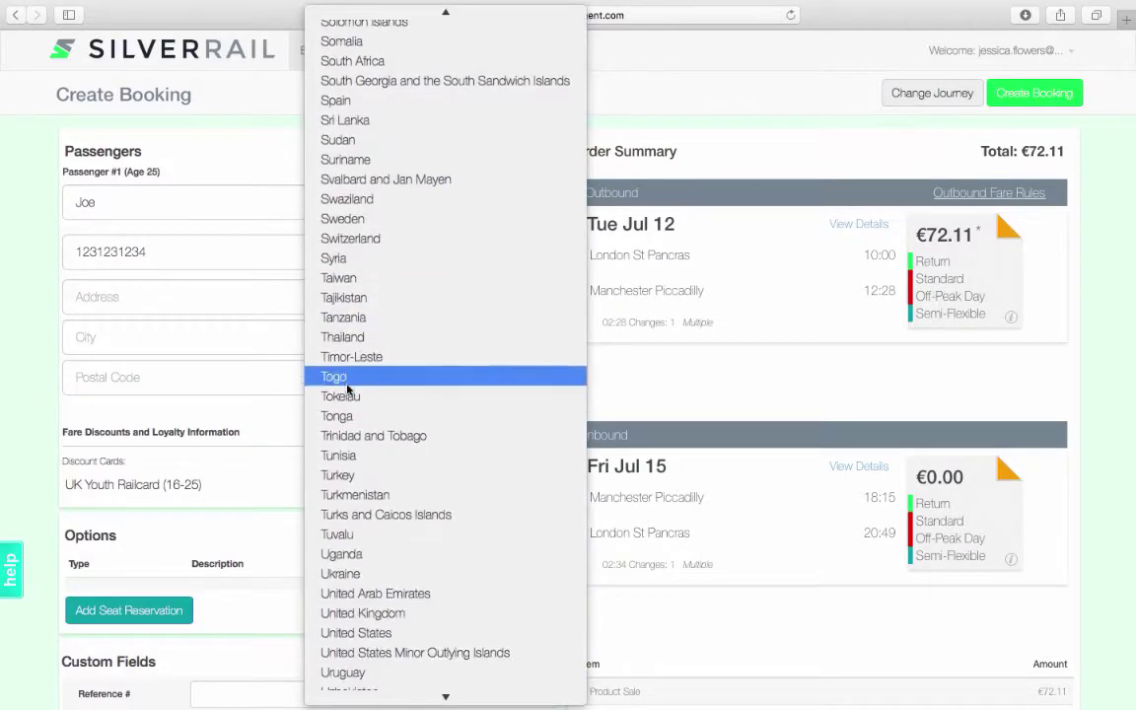
click(385, 595)
click(192, 337)
text(London)
click(197, 297)
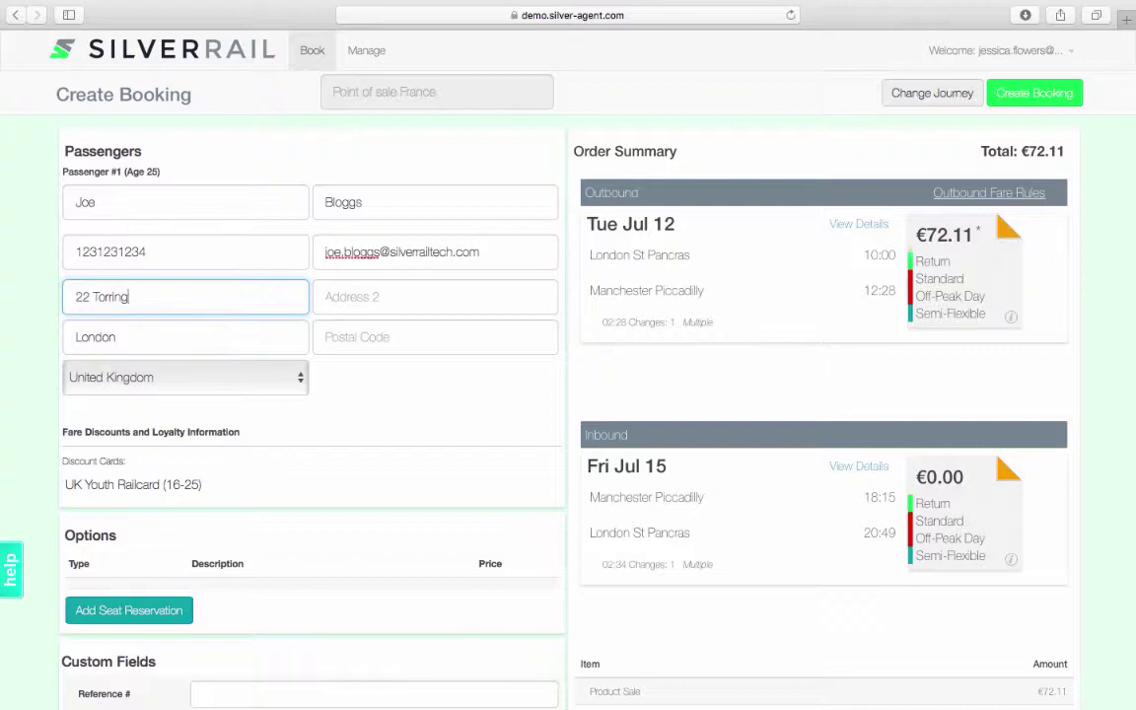
click(375, 336)
text(W)
click(371, 453)
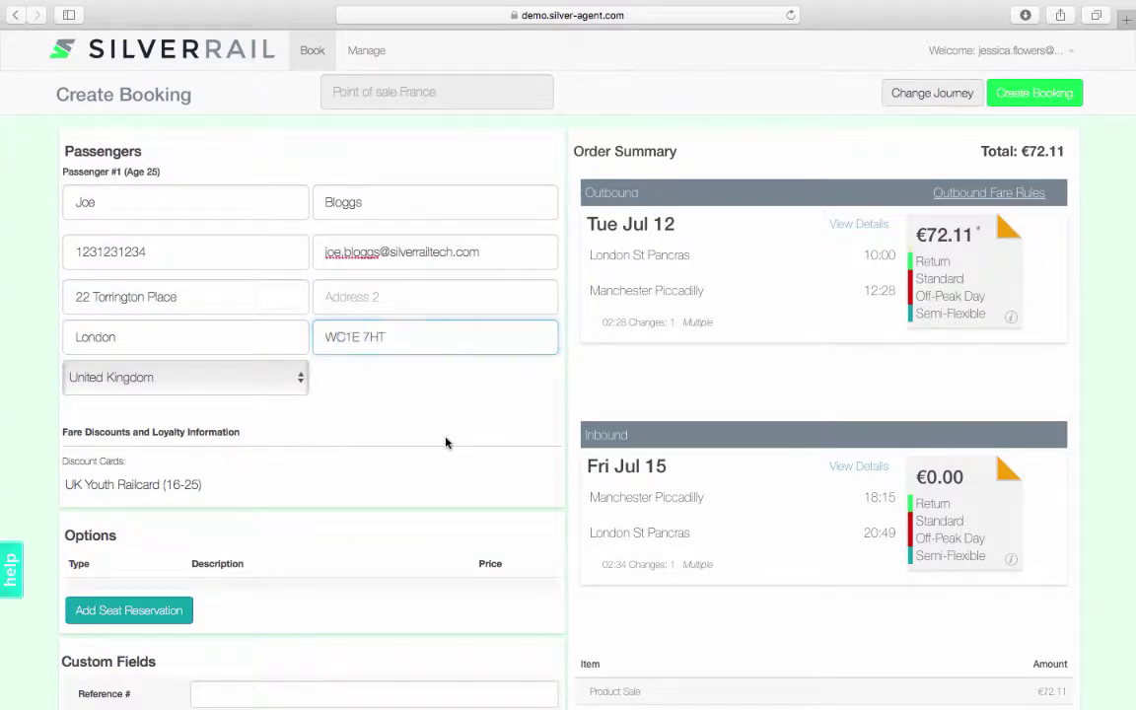
scroll(446, 444, down, 3)
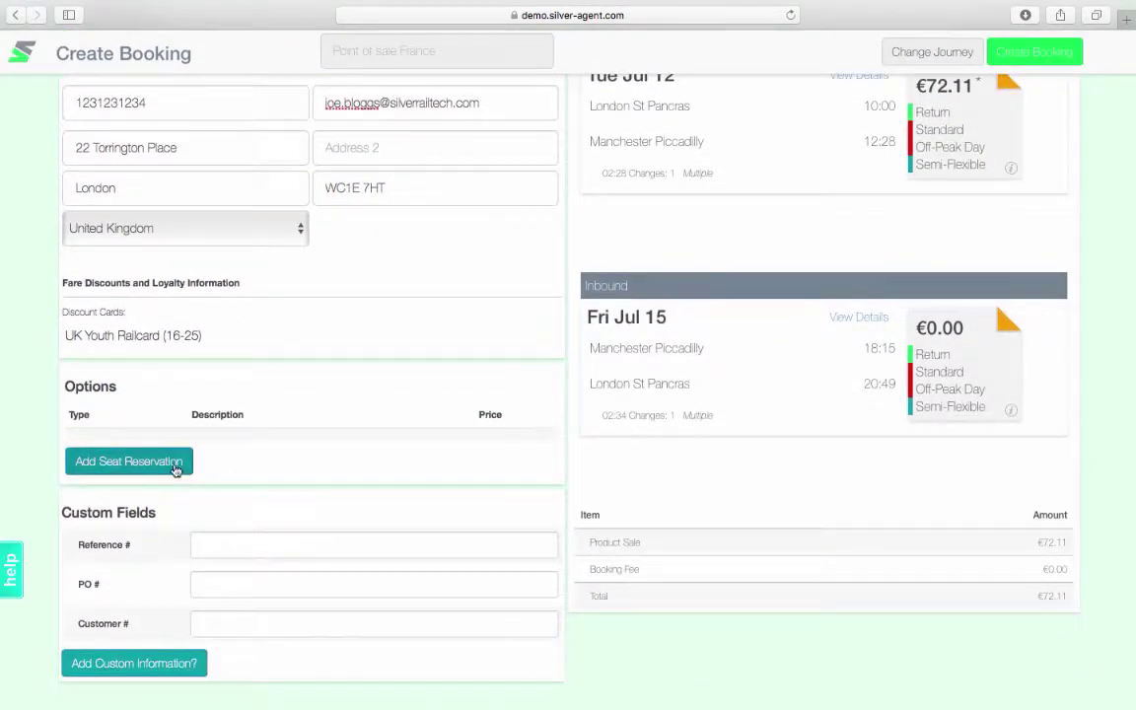
Request a €0.00 reserved seat facing forward with a power socket and table
click(175, 470)
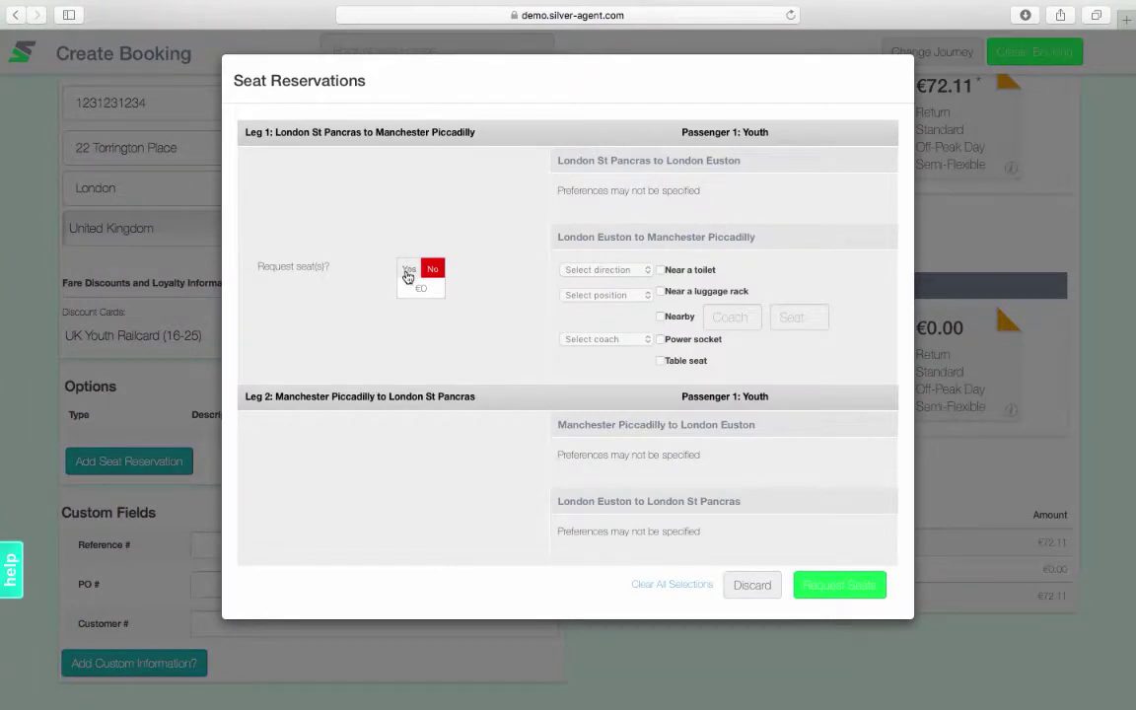
click(407, 275)
click(604, 269)
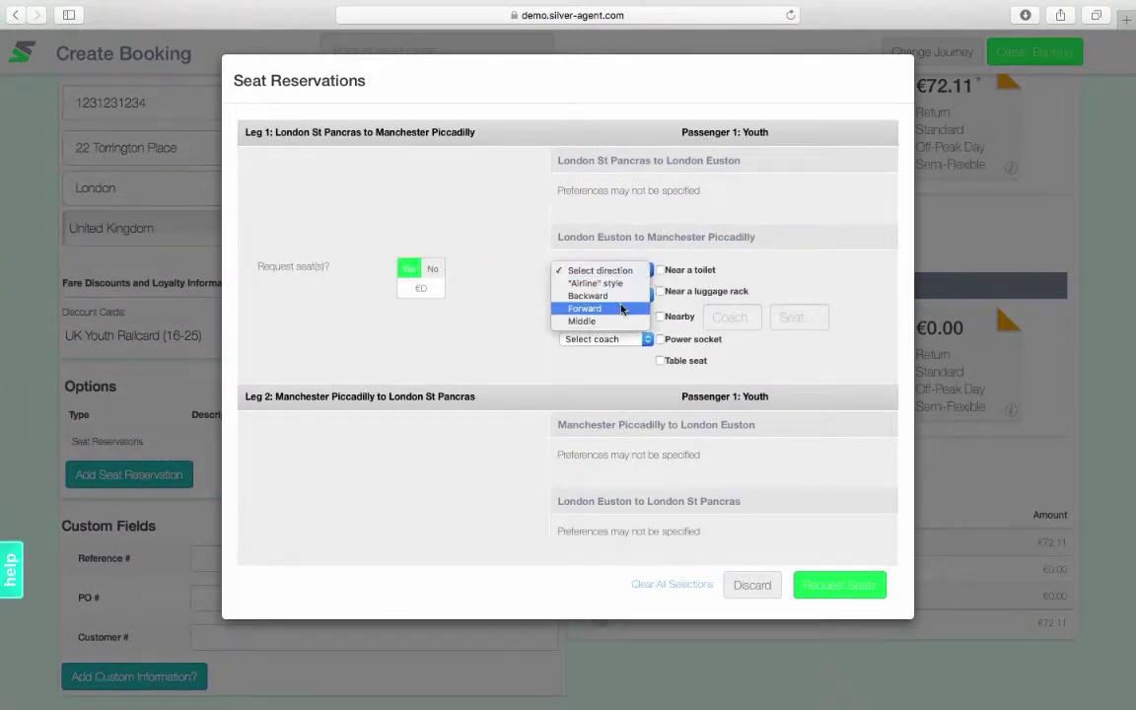
click(621, 304)
click(660, 339)
click(660, 360)
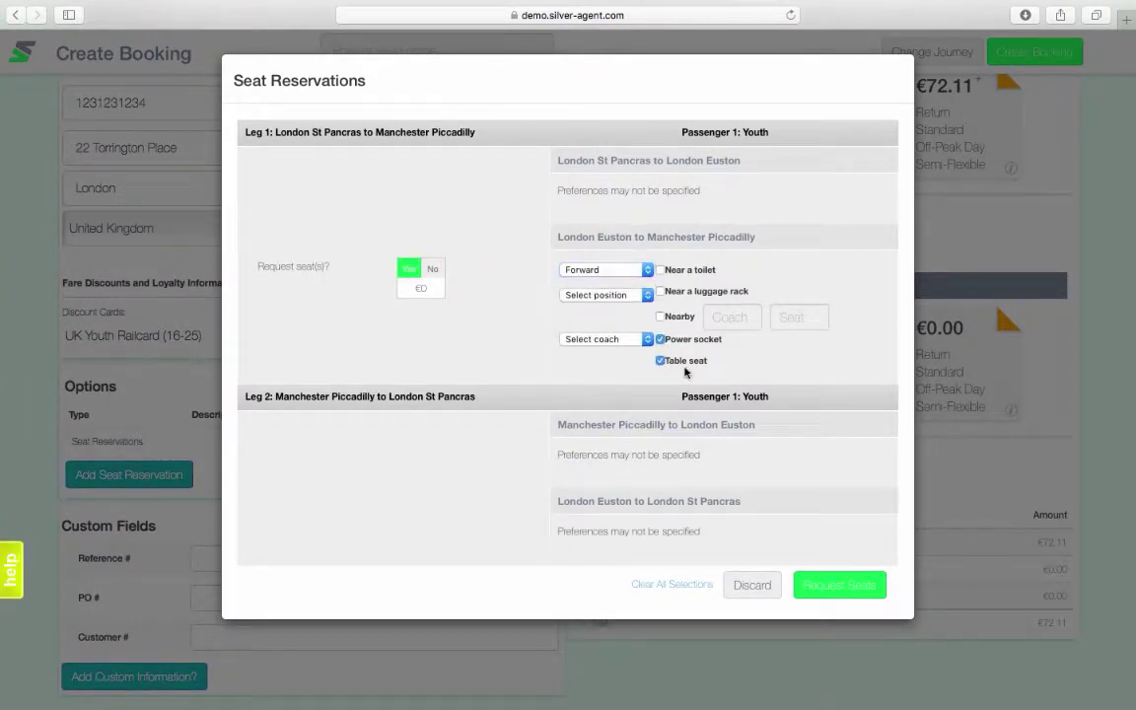
click(860, 590)
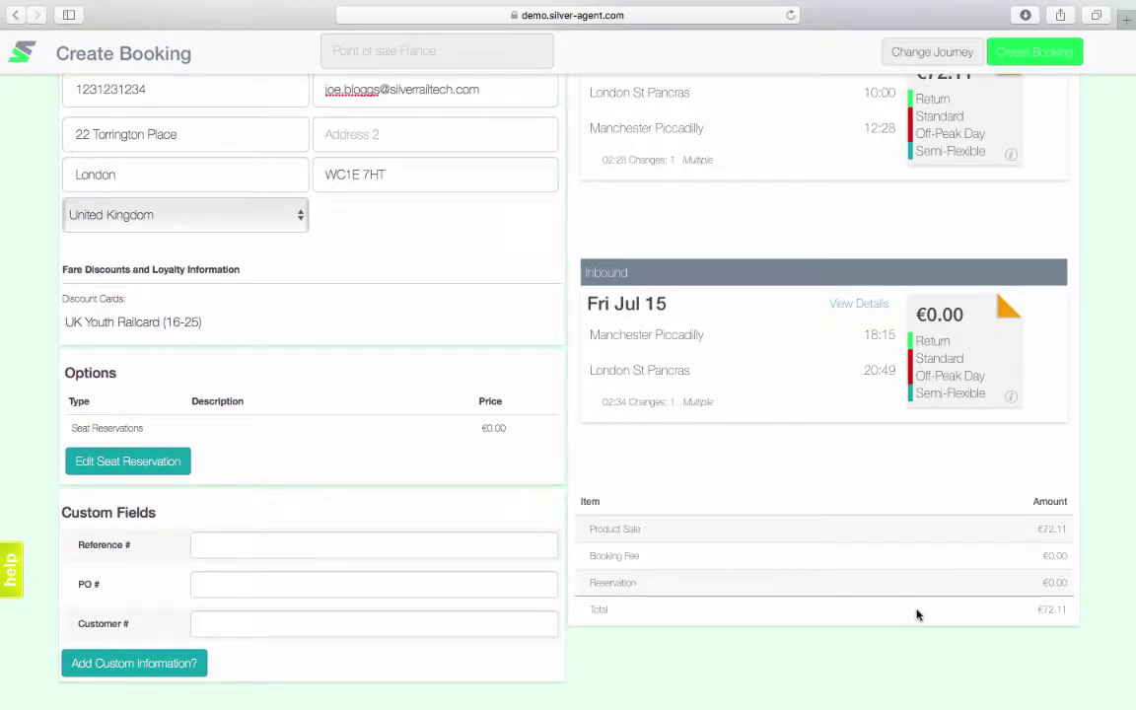
scroll(917, 614, up, 5)
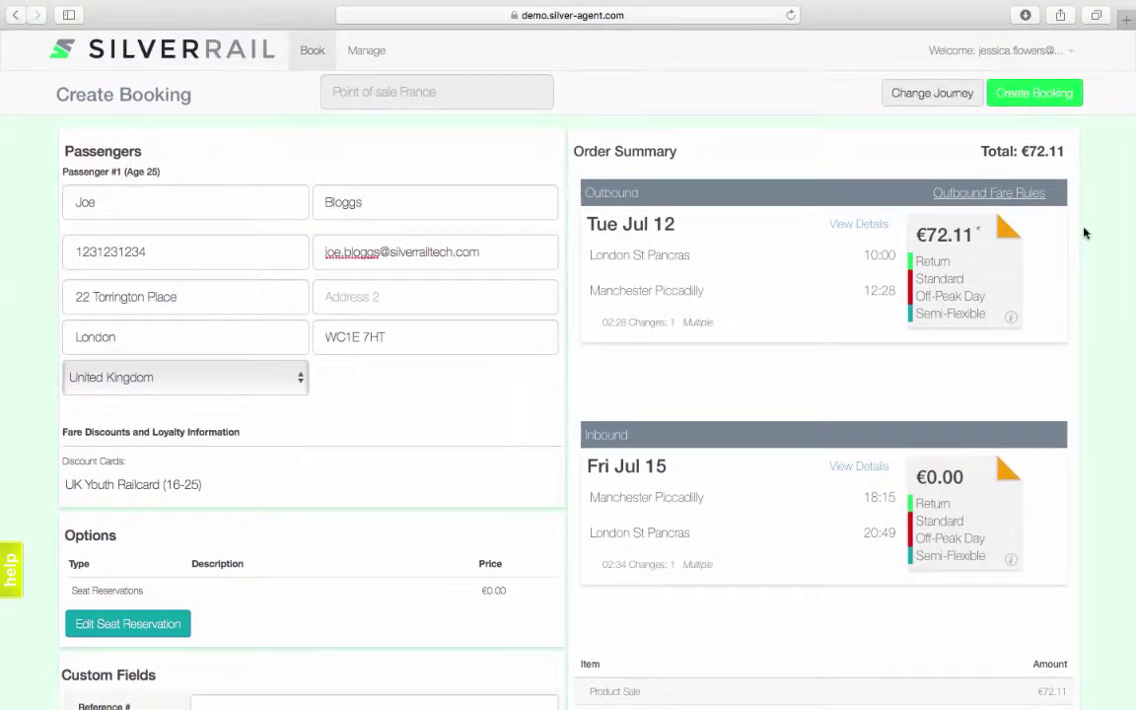
Create the booking, then copy its booking locator from the Manage Bookings page
click(1044, 111)
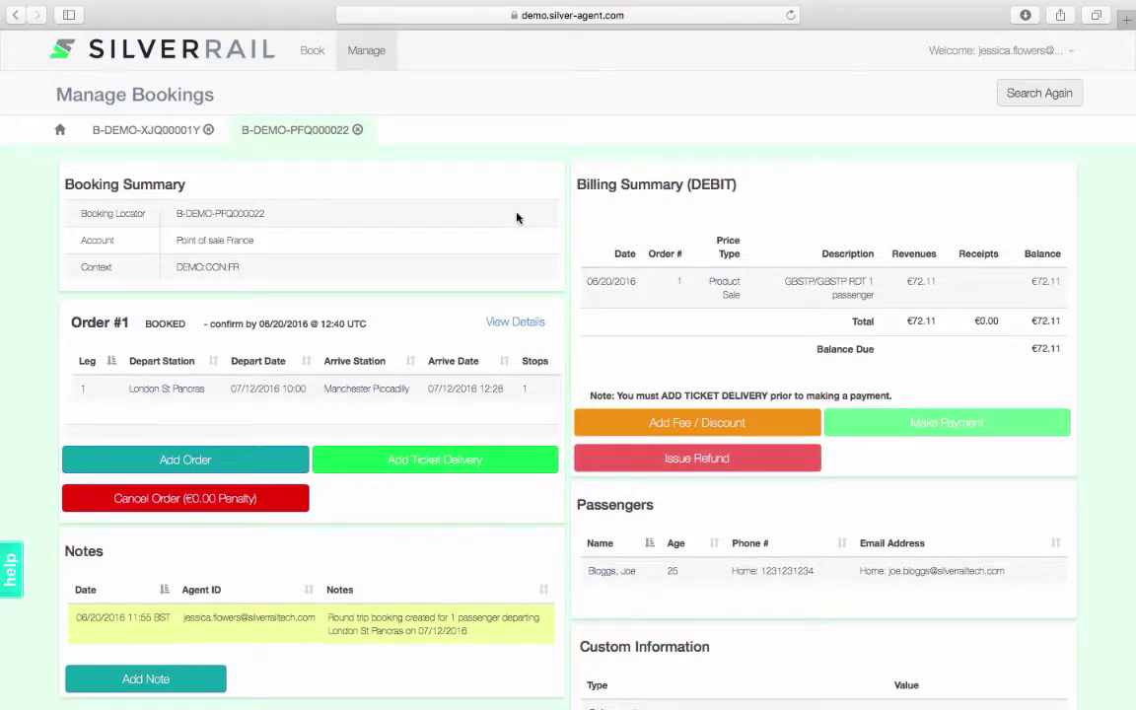
drag(265, 216, 179, 212)
right_click(195, 213)
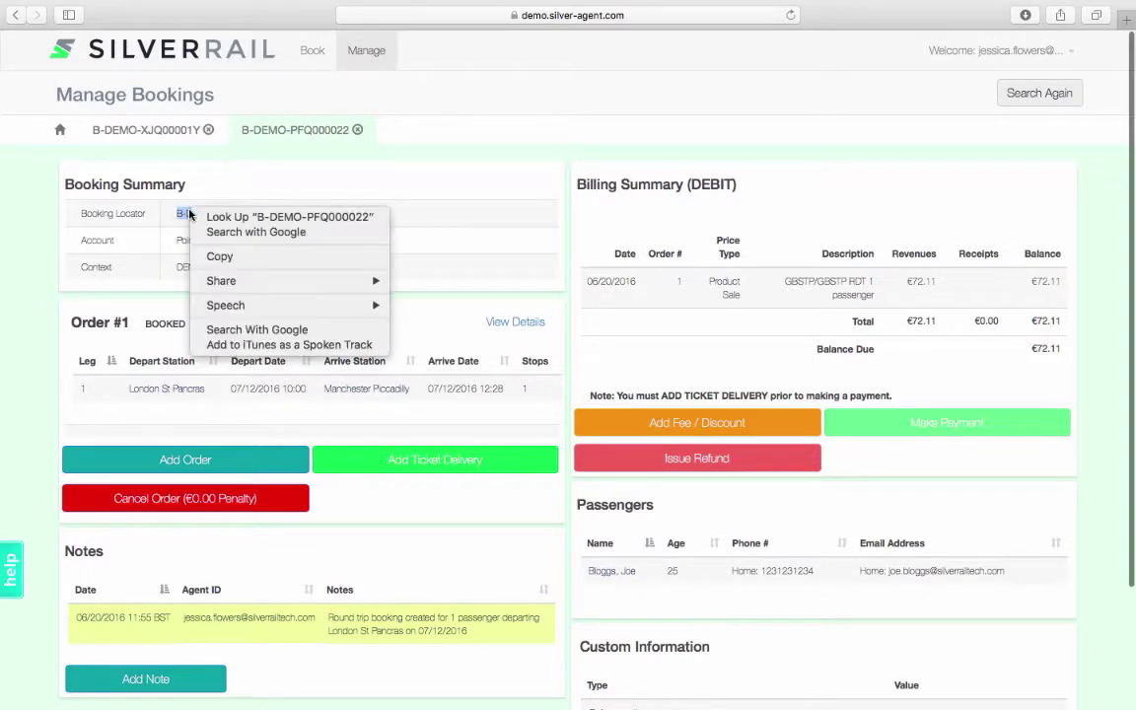
click(233, 259)
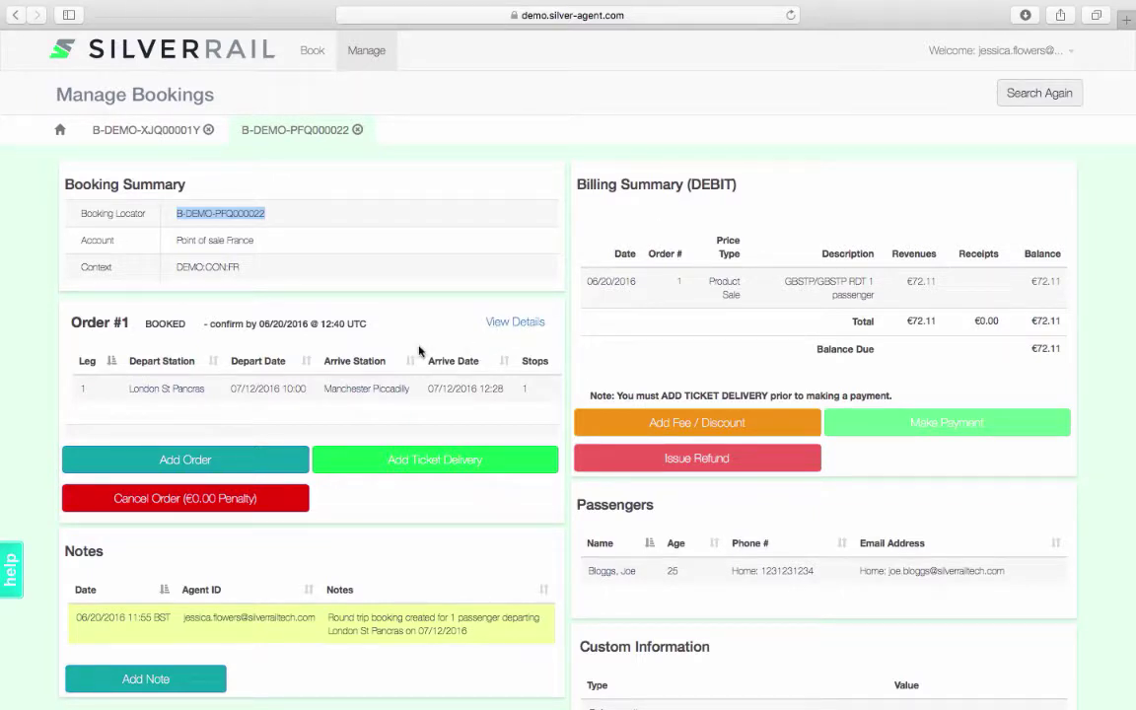
scroll(419, 351, down, 3)
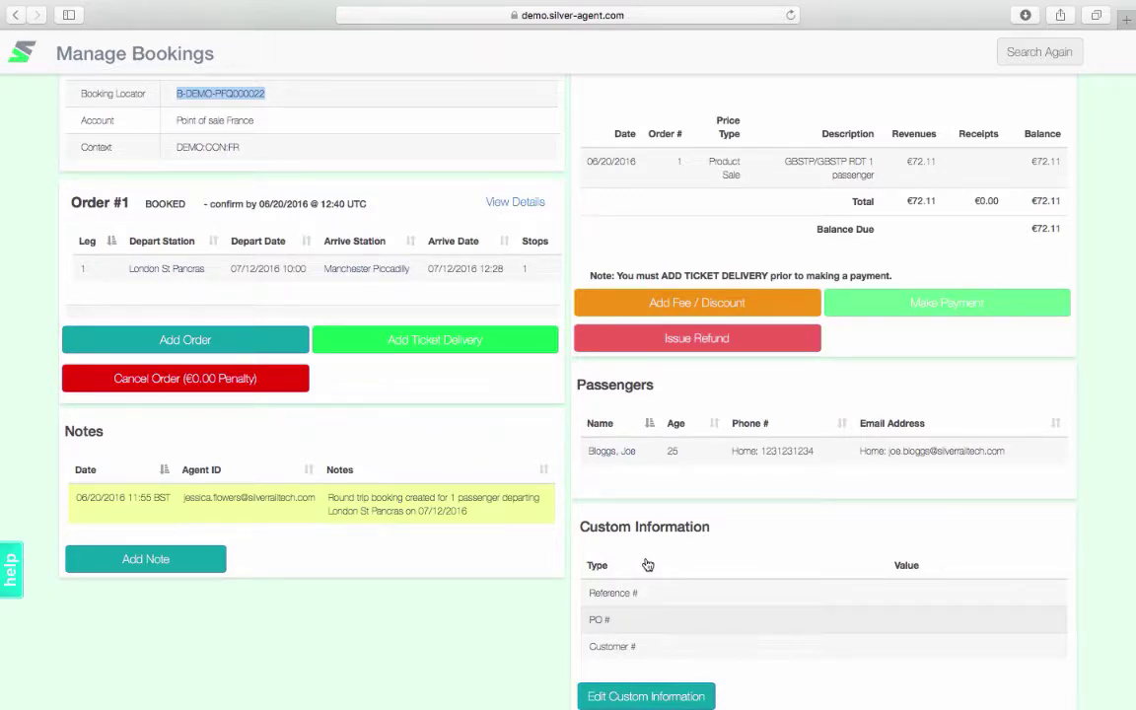
scroll(547, 538, up, 1)
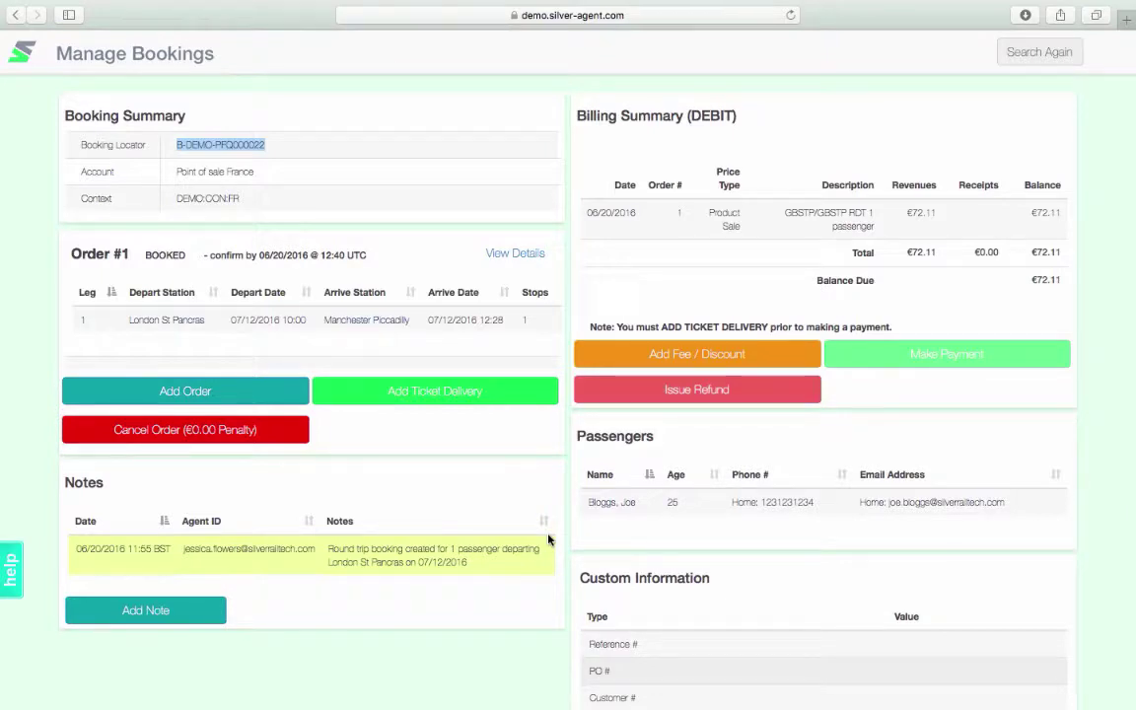
Add Collect at Ticket Vending Machine delivery (€1.19), bringing the balance to €73.30
click(460, 403)
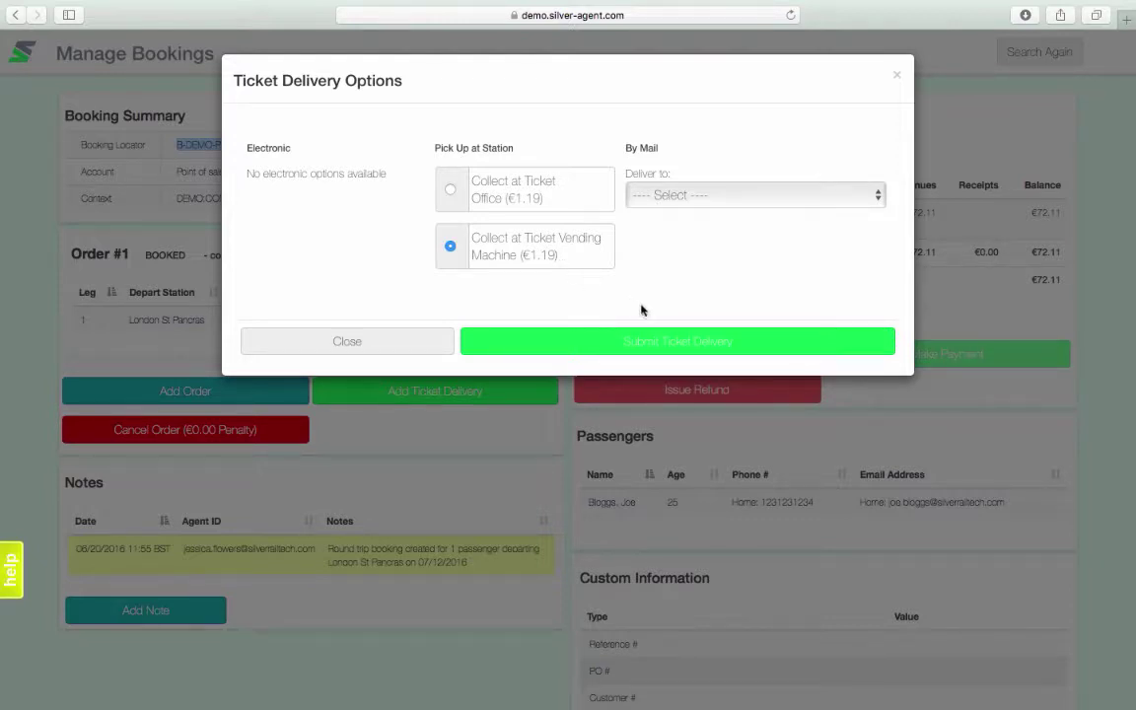
click(683, 342)
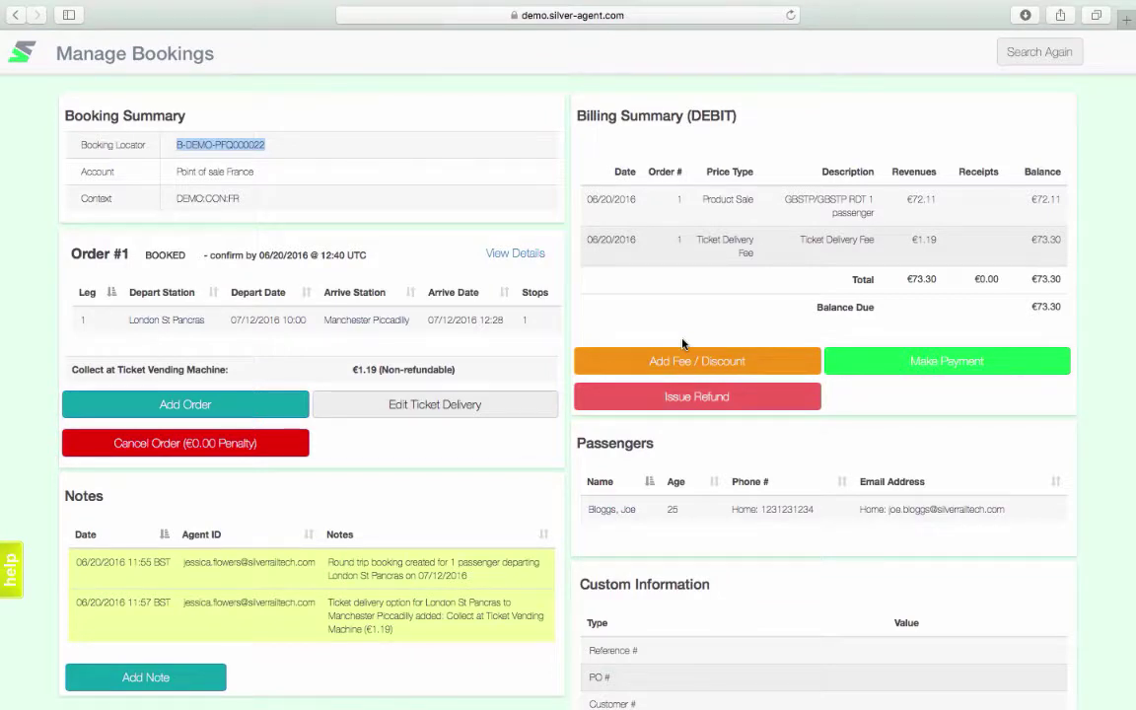
Start paying the balance with the American Express card number and United Kingdom as billing country
click(947, 368)
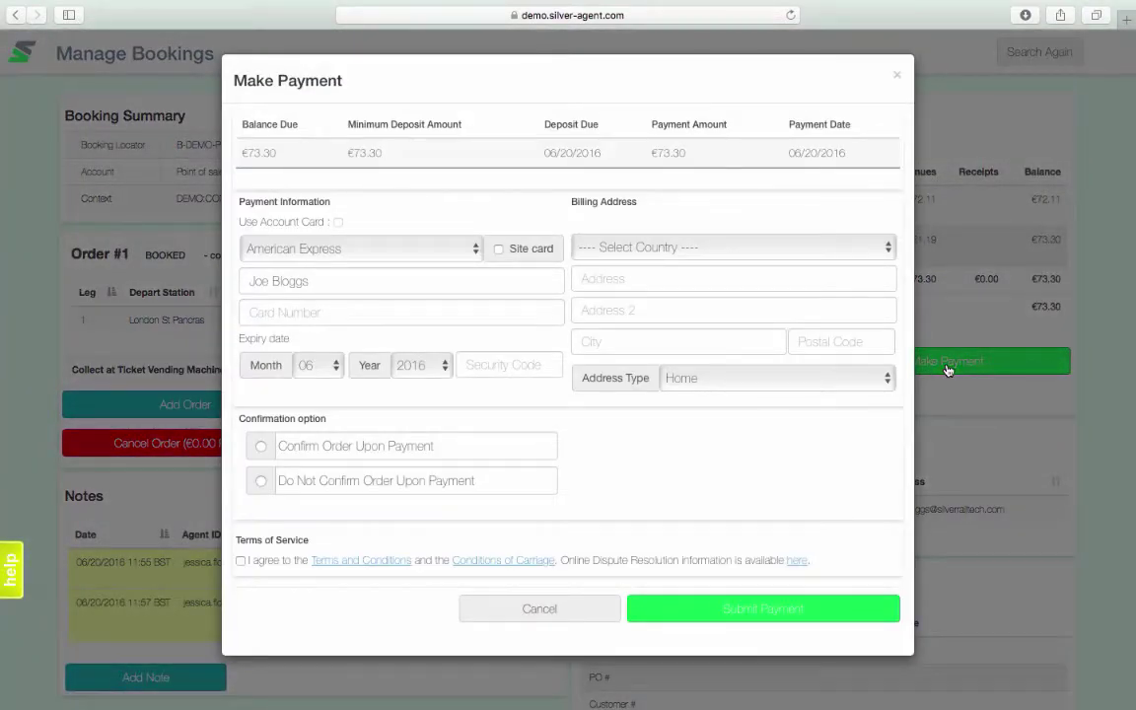
click(400, 310)
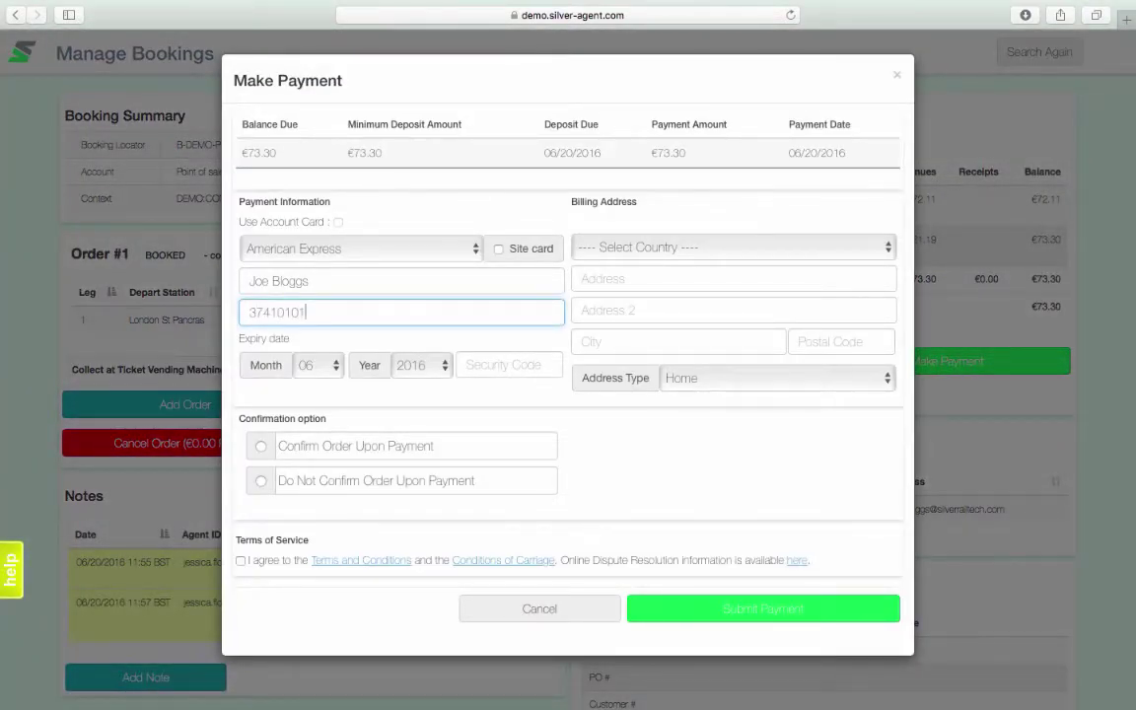
click(735, 247)
click(631, 399)
Enter the billing street address, city, postcode and the card's security code
click(603, 279)
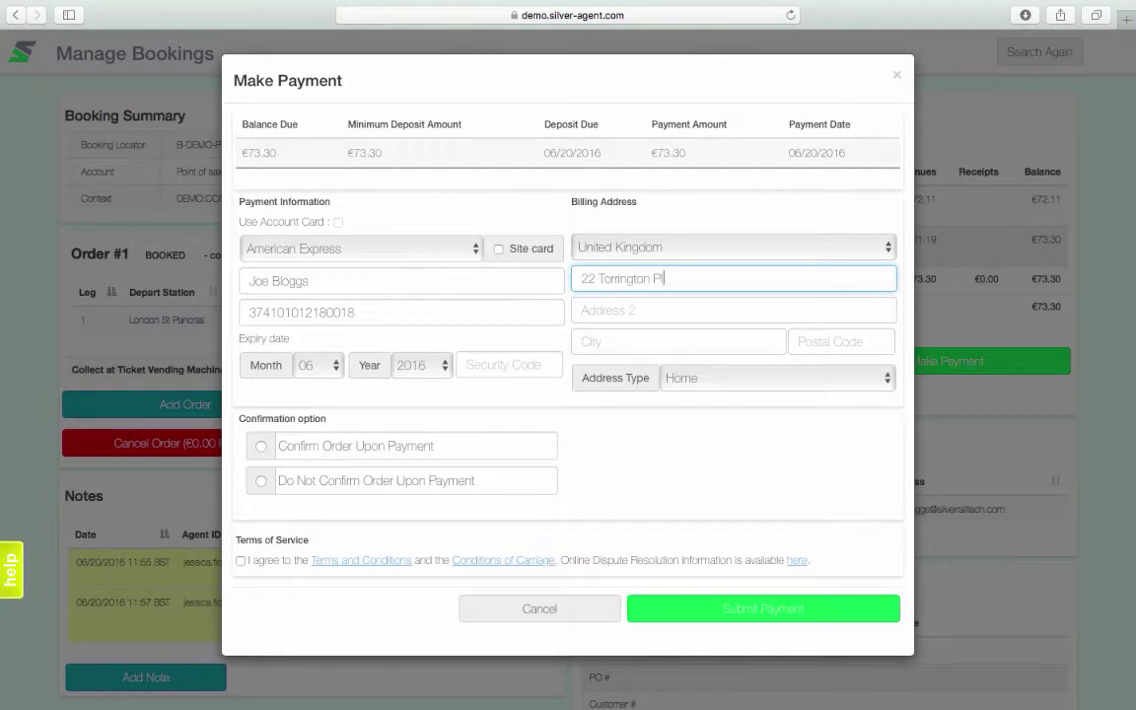
key(Tab)
key(Tab)
text(London)
key(Tab)
text(WC1E 7HT)
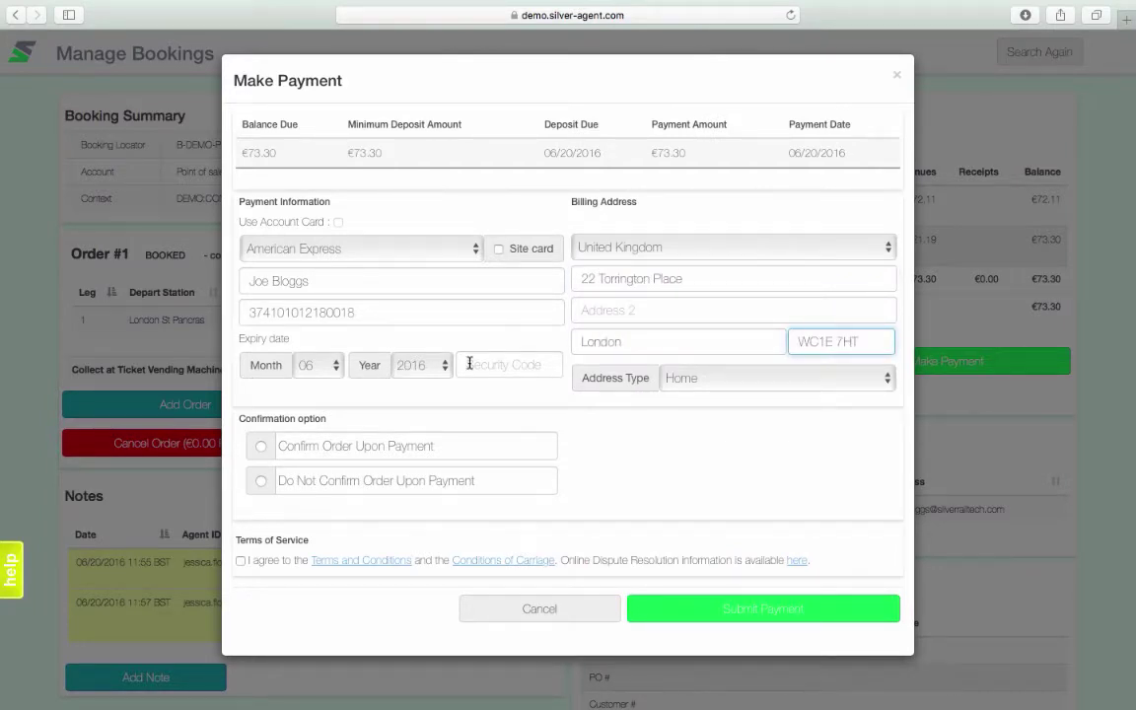
click(470, 364)
text(1234)
Tick Confirm Order and the terms, then submit the €73.30 payment
click(260, 447)
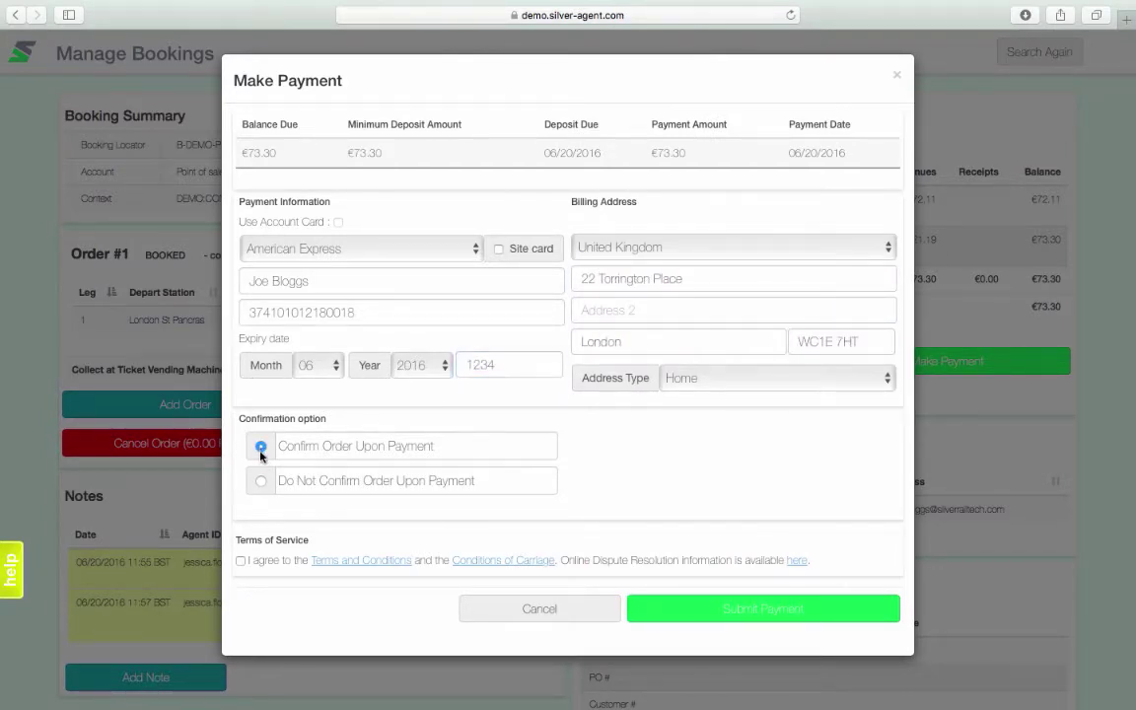
click(240, 562)
click(817, 611)
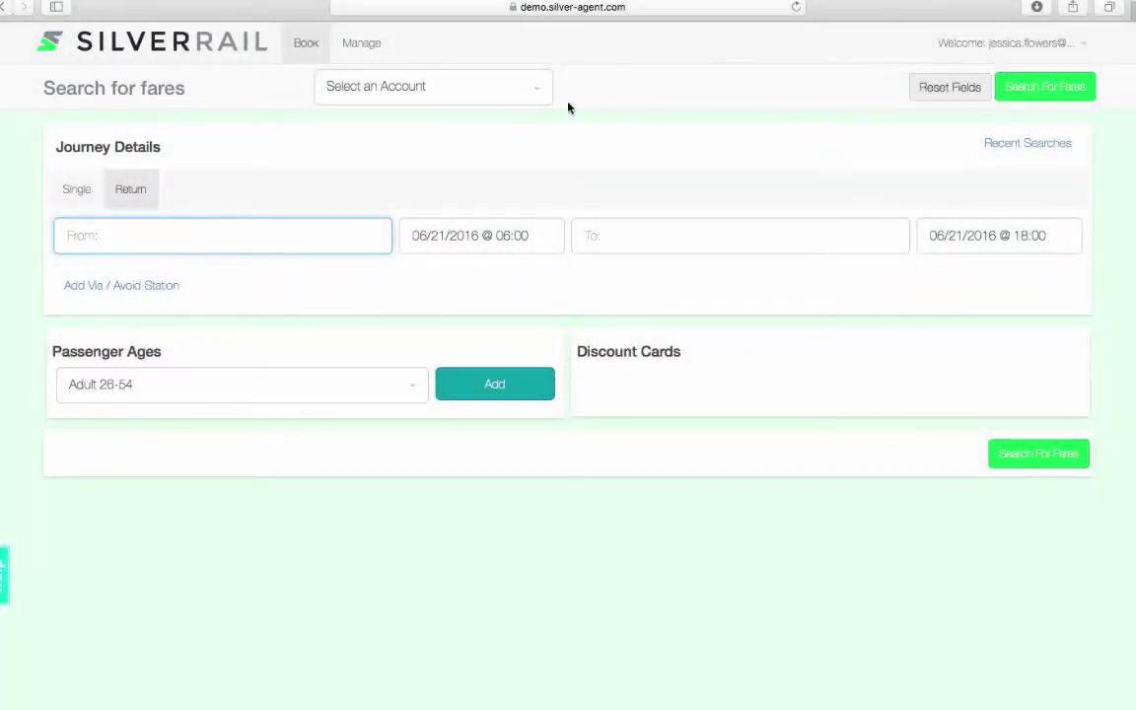
Choose Point of sale USA and set the route from Montreal to Ottawa
click(533, 95)
click(424, 248)
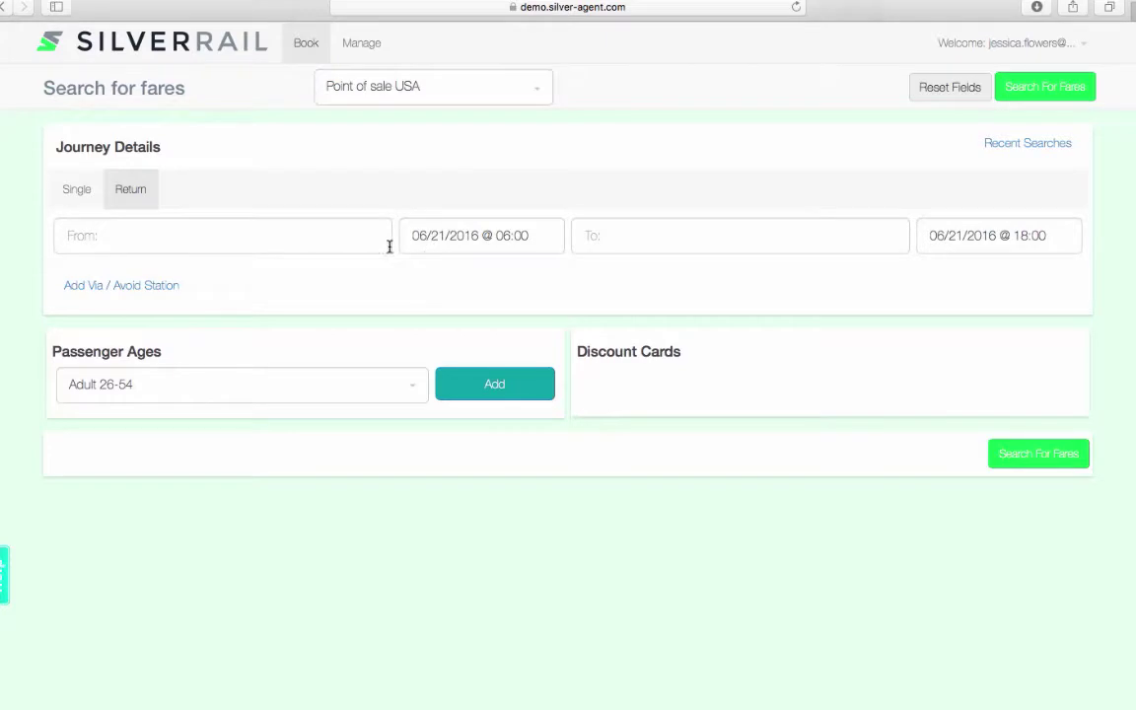
click(374, 243)
text(montreal)
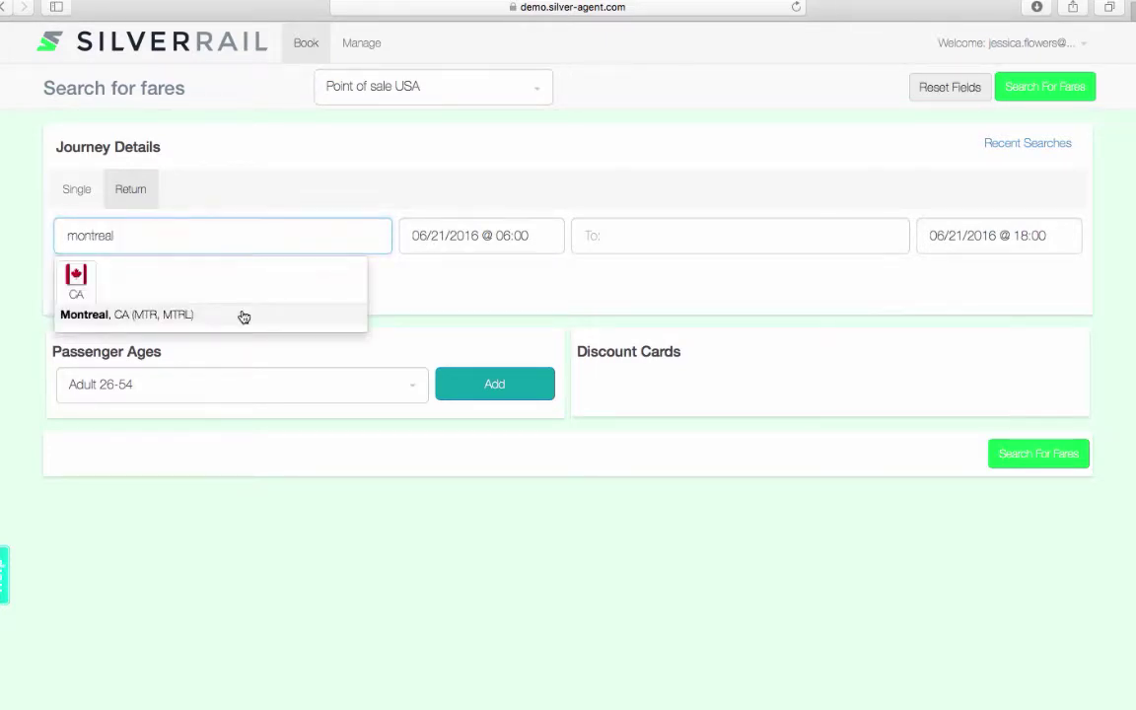
click(244, 317)
click(700, 241)
text(otta)
click(639, 306)
Set the outbound to arrive by 11:00 on 15 August 2016
click(468, 236)
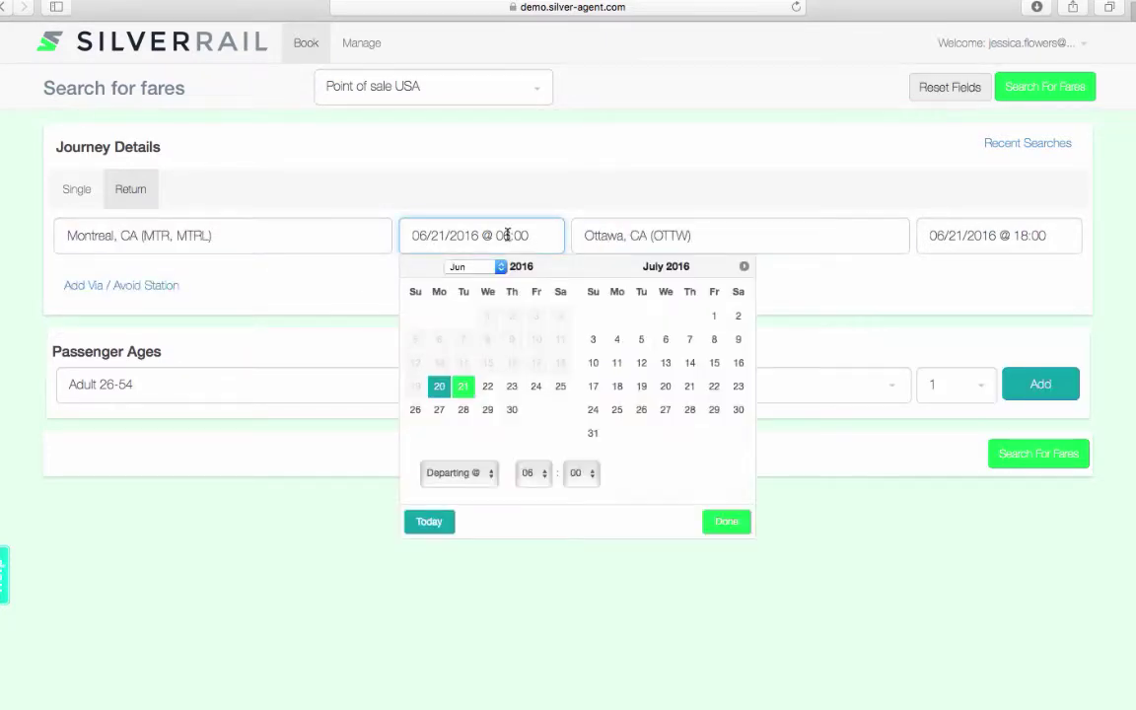
click(743, 266)
click(615, 365)
click(459, 474)
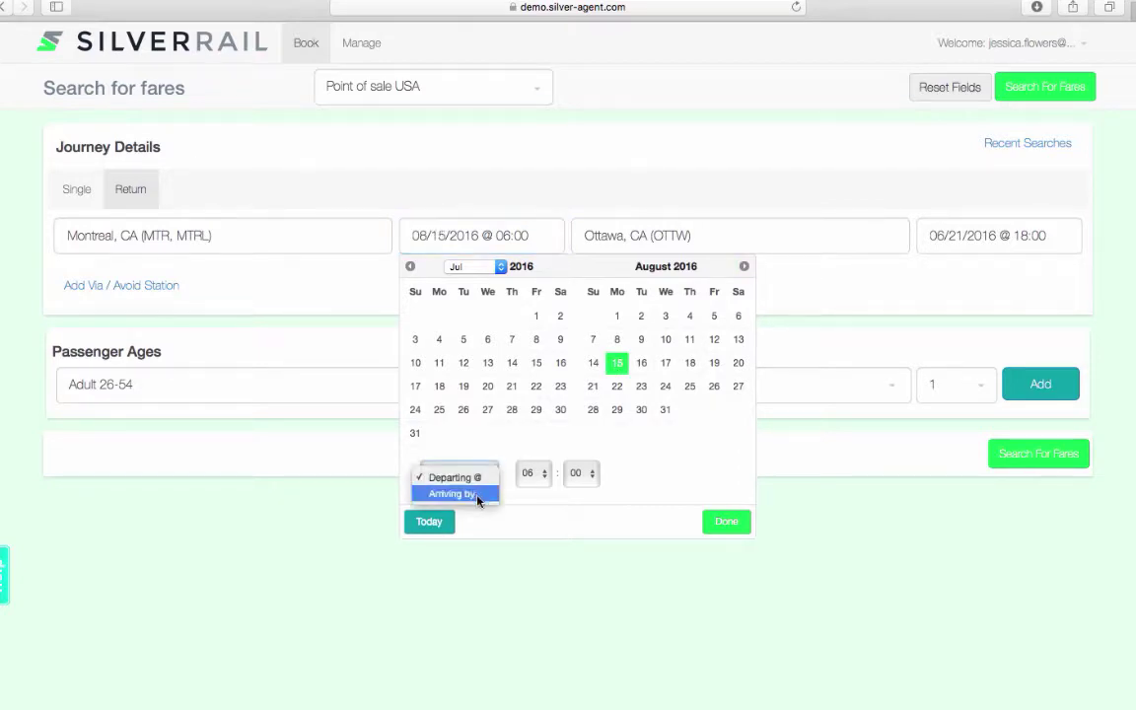
click(481, 499)
click(533, 474)
click(525, 554)
click(726, 521)
Set the return to arrive by 18:00 on 18 August 2016
click(997, 236)
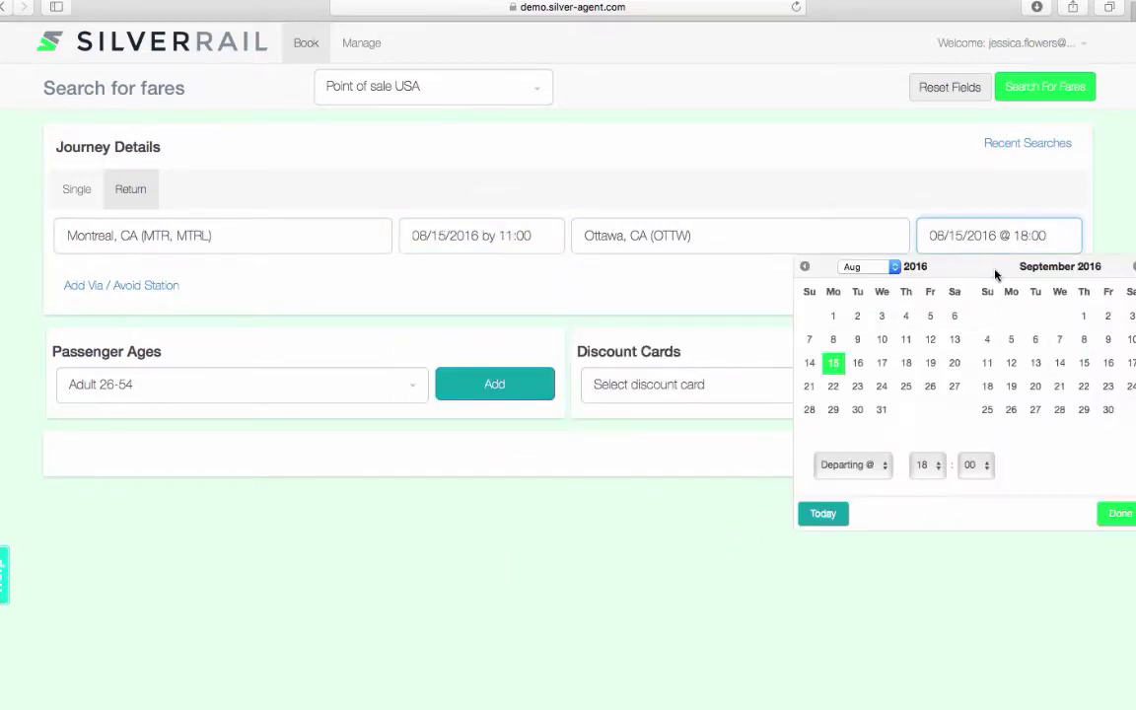
click(905, 363)
click(850, 464)
click(850, 487)
click(1119, 514)
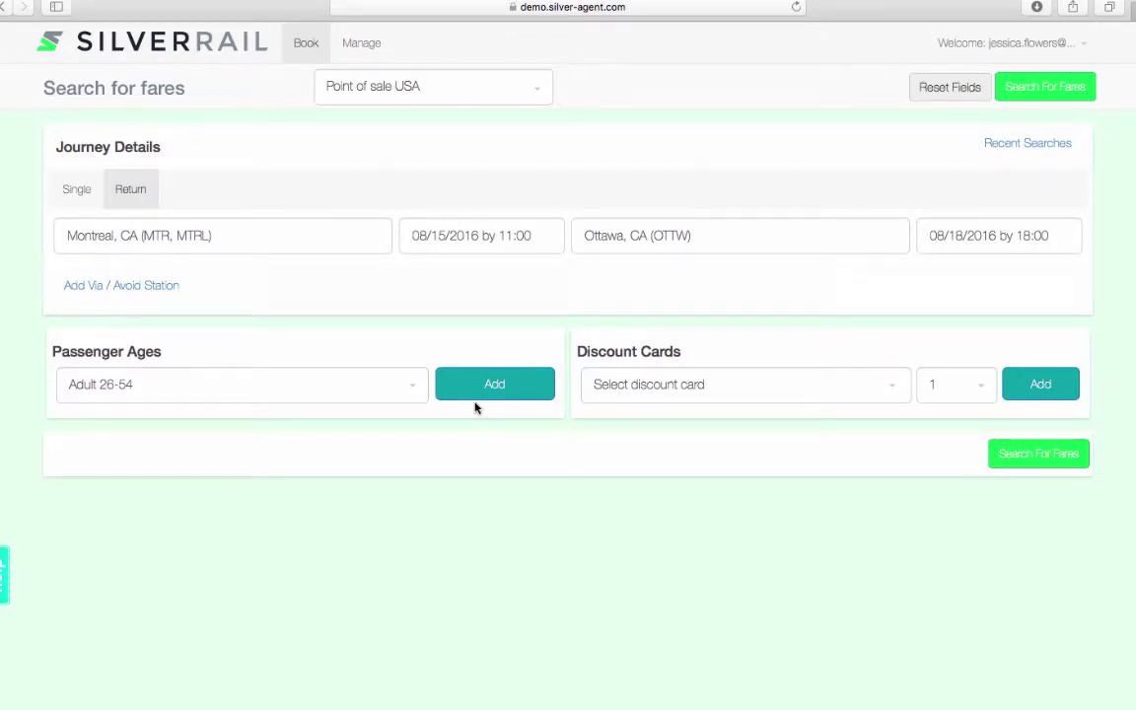
Add a VIA Rail Corporate Card discount with its suggested corporate ID
click(888, 389)
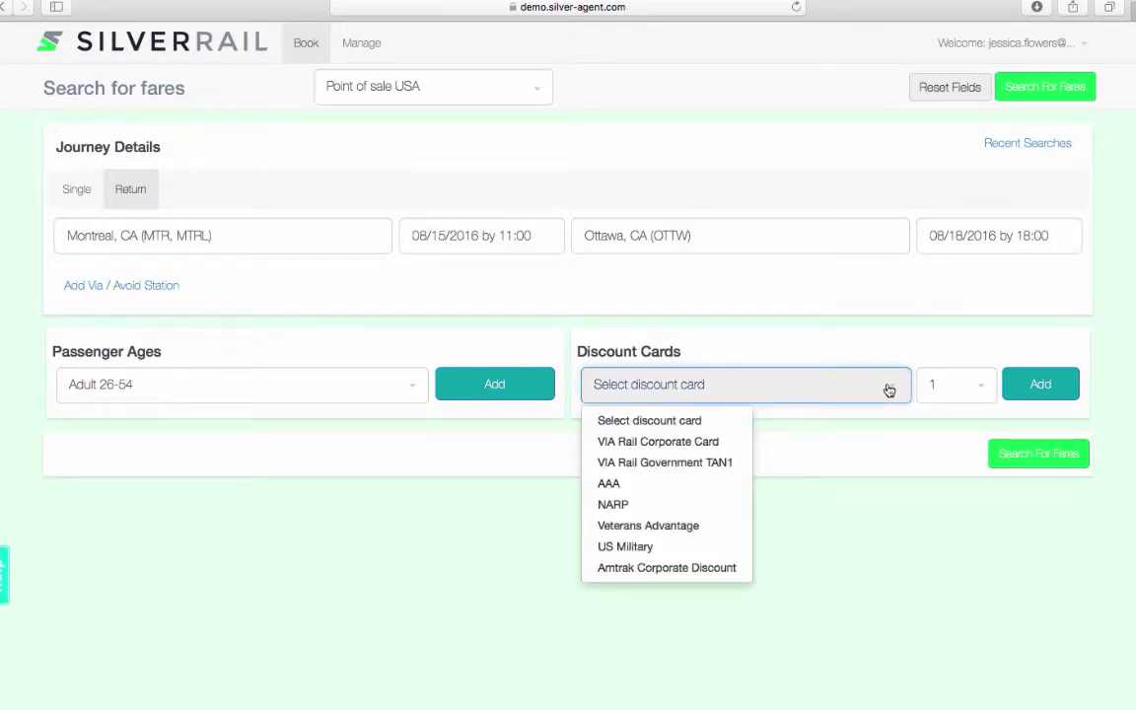
click(619, 442)
click(679, 430)
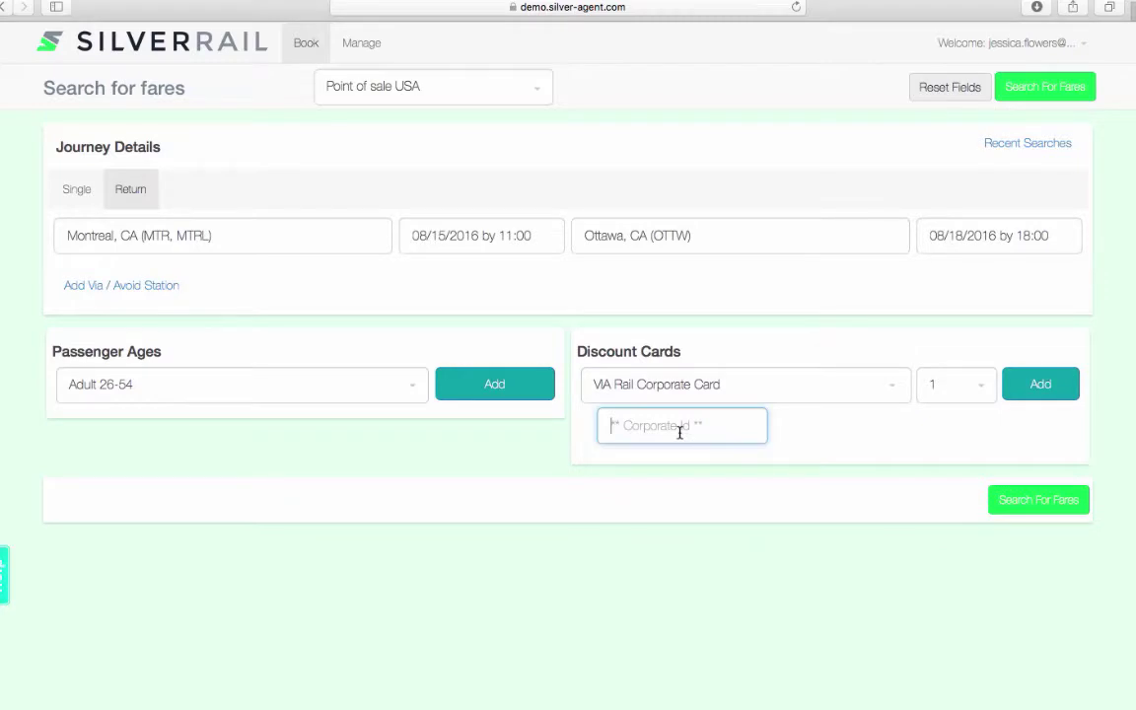
text(700804)
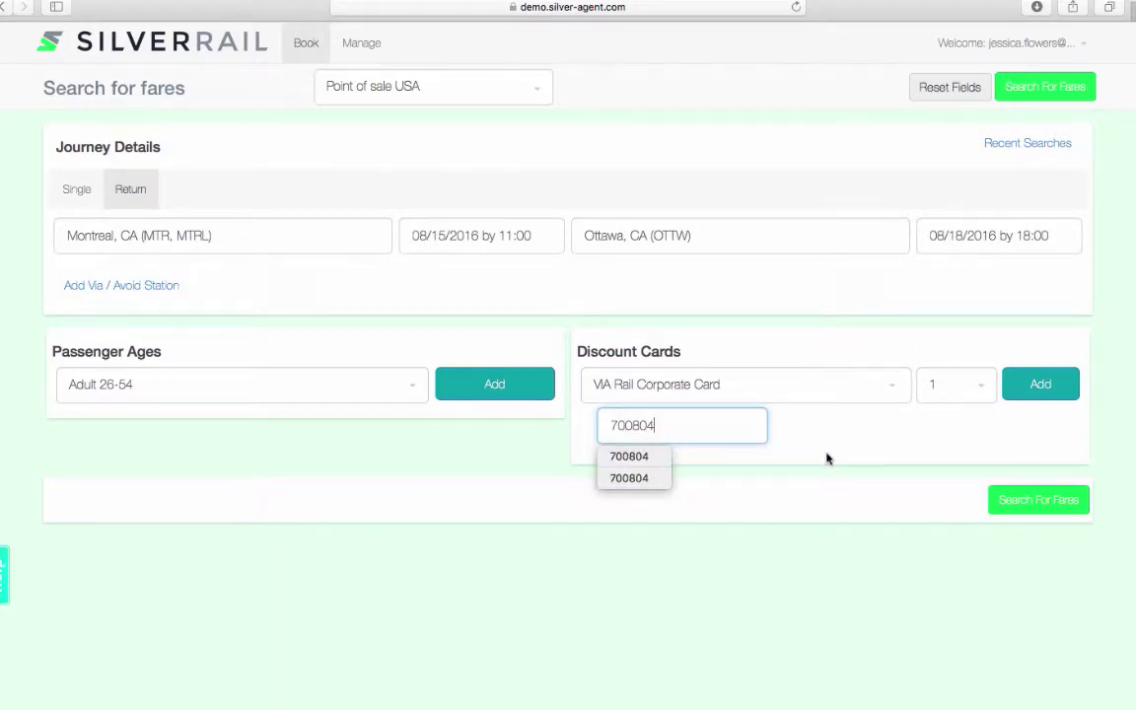
click(756, 459)
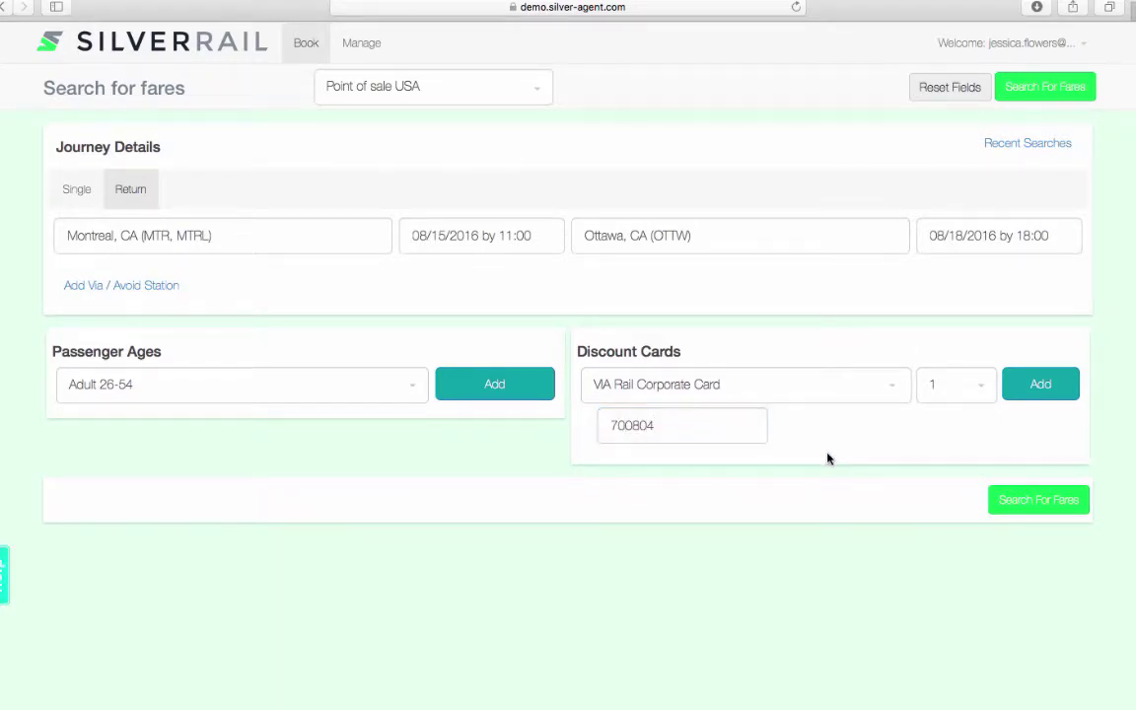
Run the Montreal–Ottawa fare search with the lower Search For Fares button
click(1040, 502)
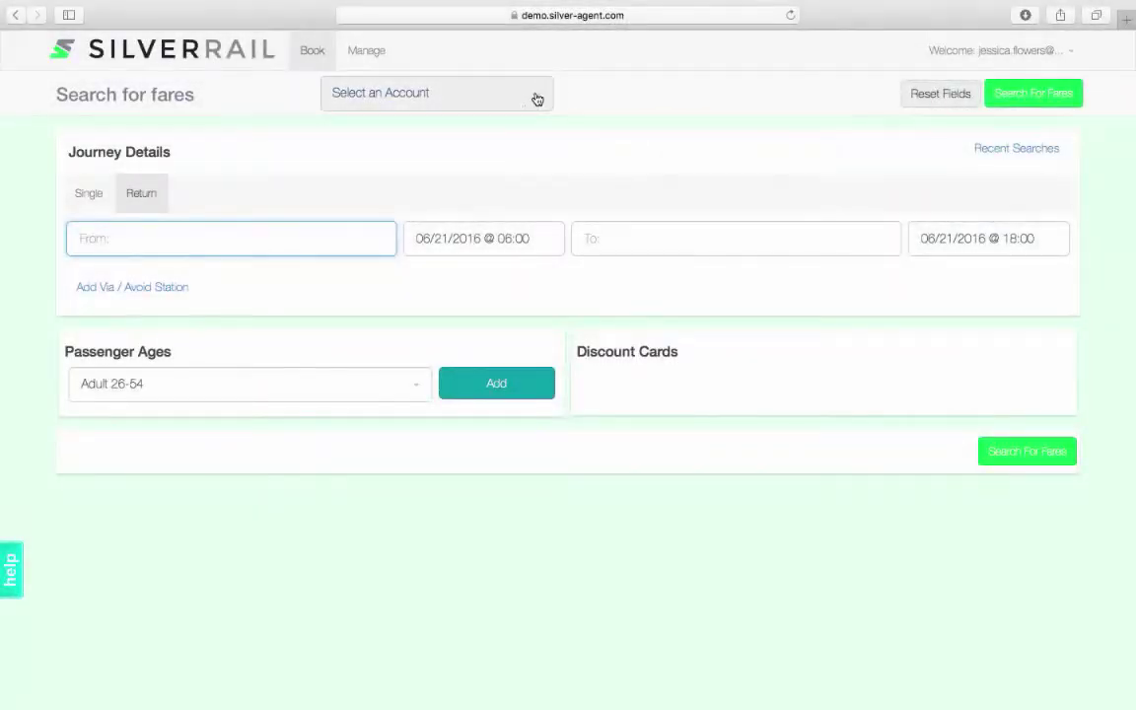
Choose Point of sale UK and set the route Frankfurt(Main) to Berlin Hauptbahnhof
click(537, 99)
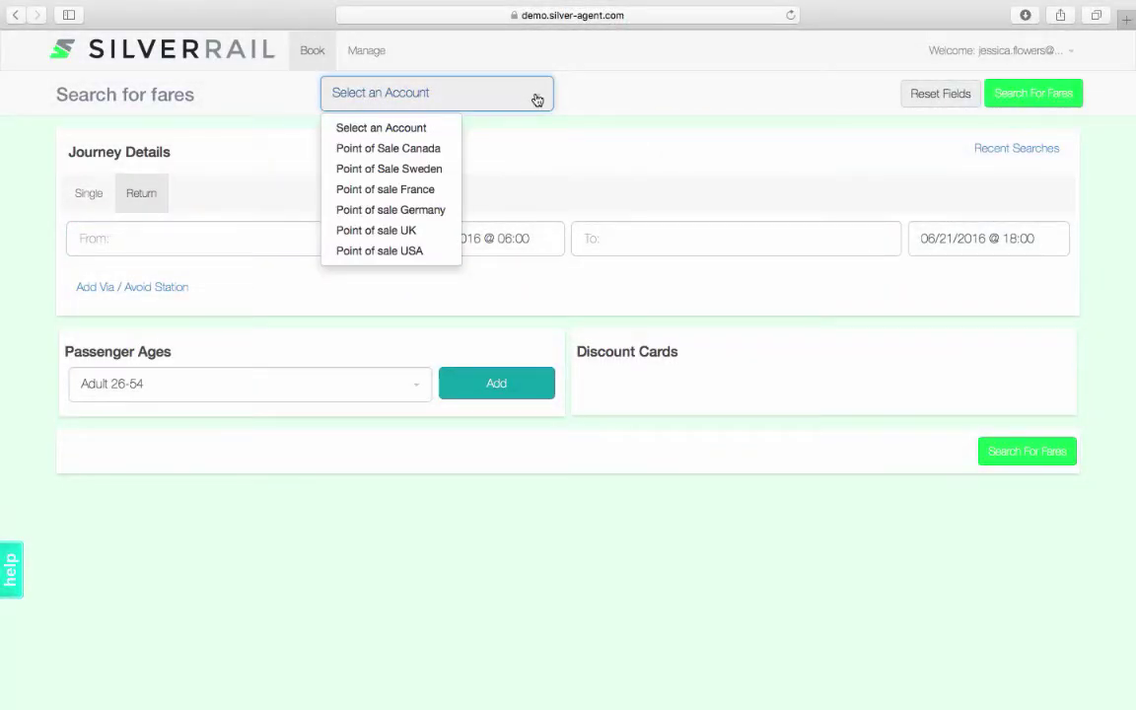
click(425, 229)
click(364, 235)
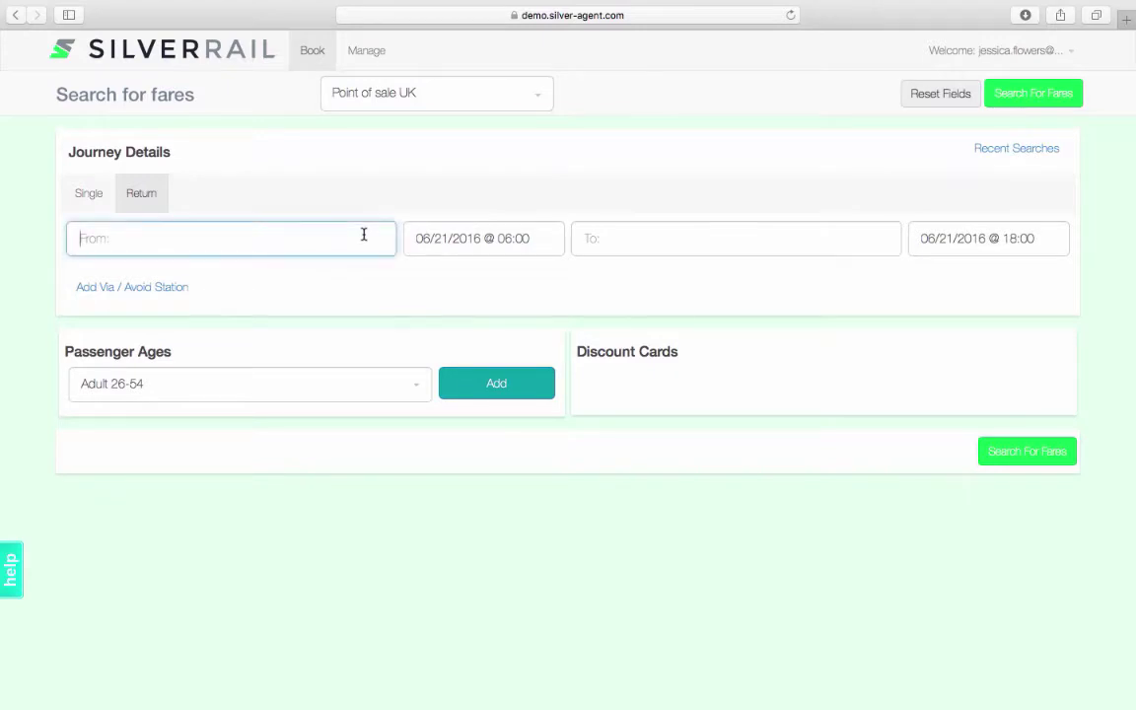
text(Frankfurt)
click(270, 320)
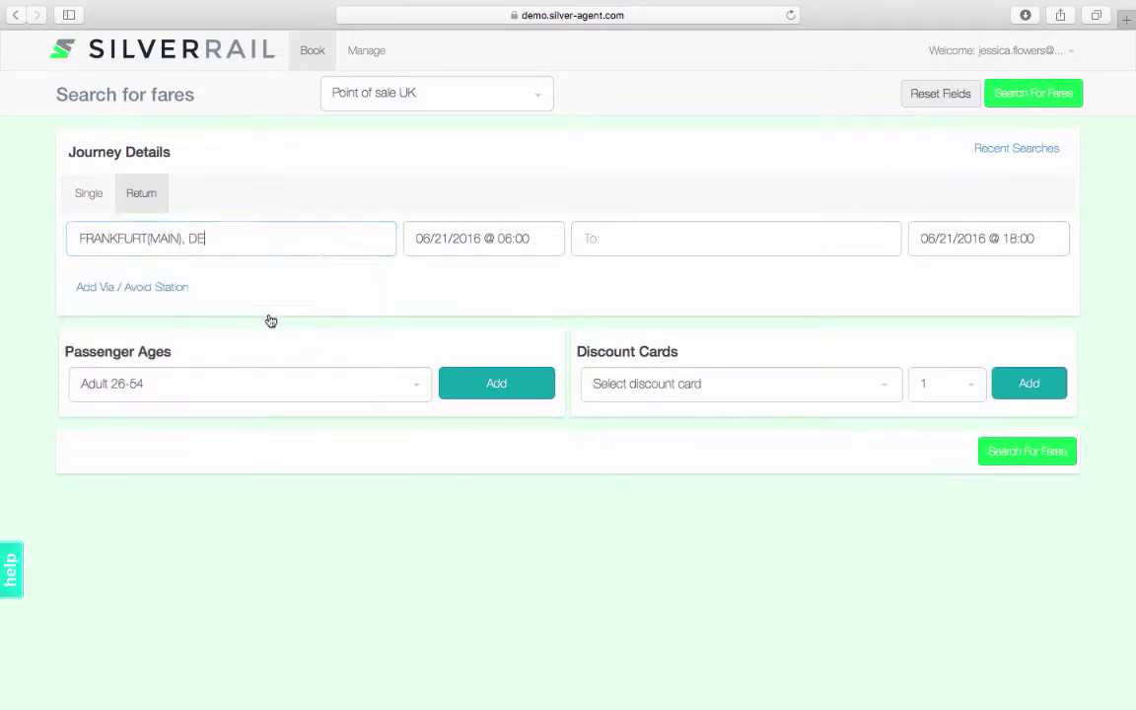
click(613, 246)
text(Berlin h)
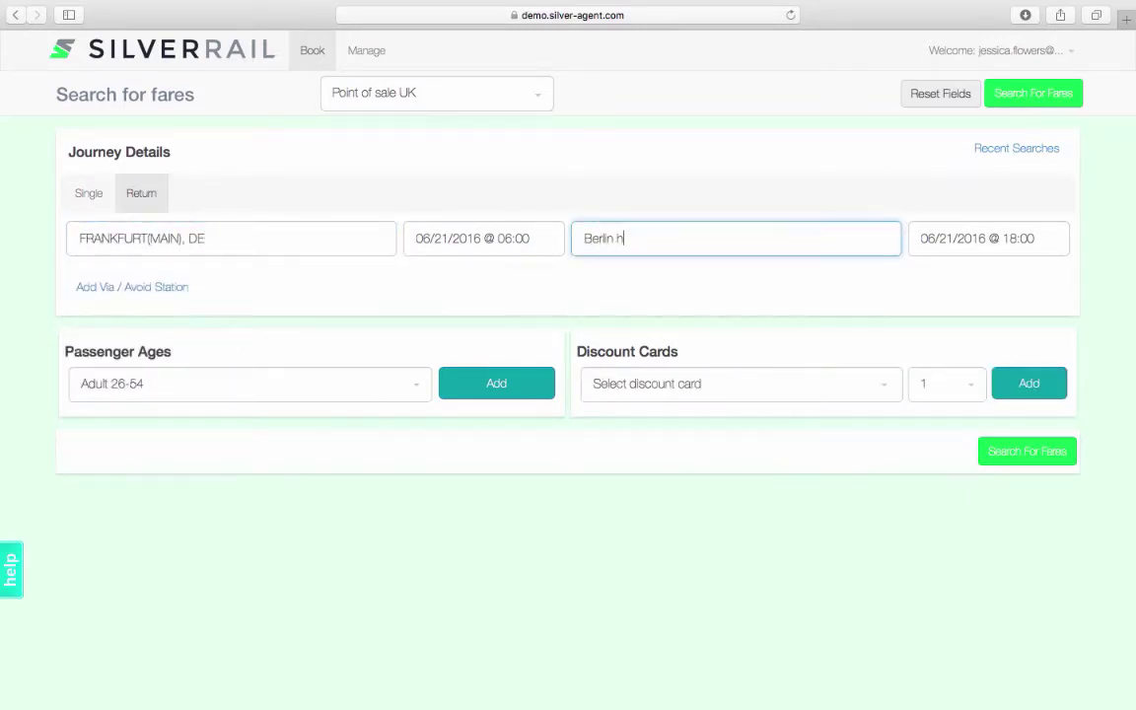
text(a)
click(659, 345)
Set departure to 25 July at 09:00 and return to 27 July
click(520, 245)
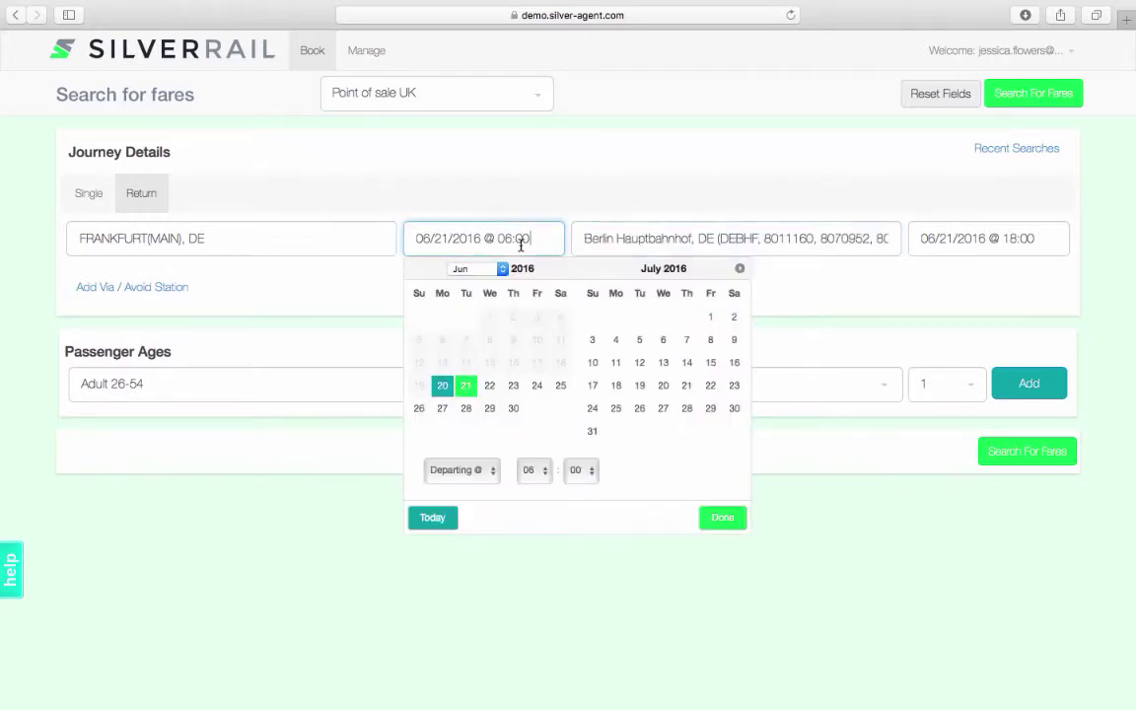
click(616, 408)
click(530, 469)
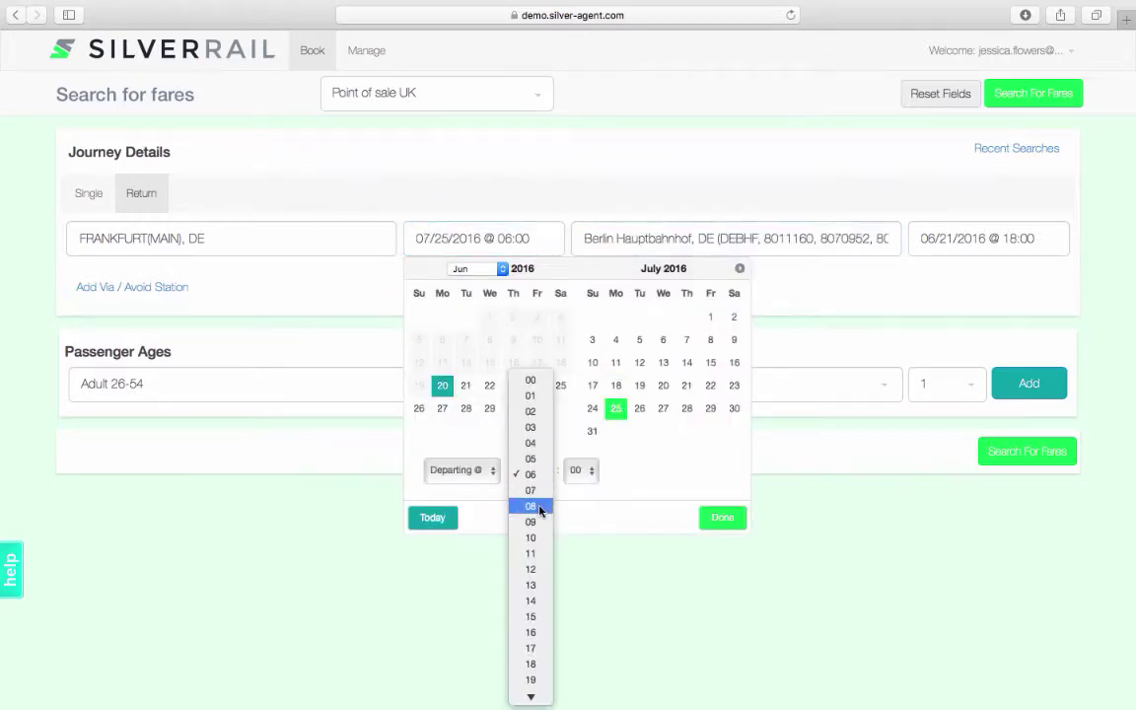
click(529, 504)
click(723, 519)
click(888, 241)
click(878, 406)
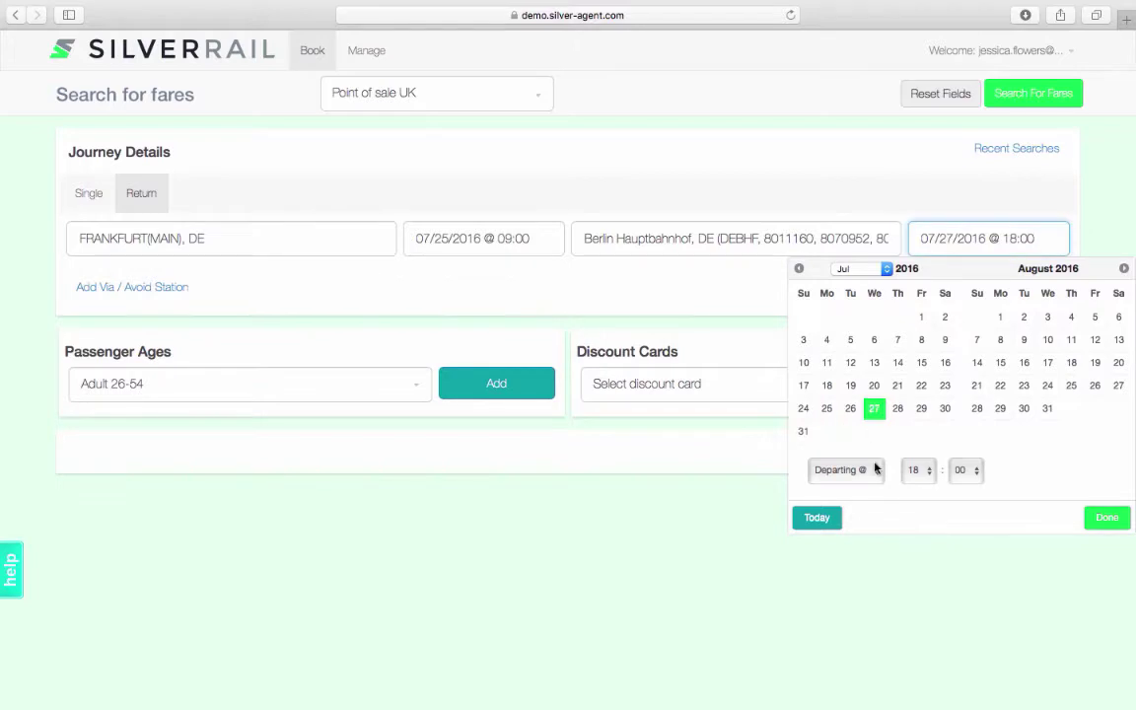
click(1108, 519)
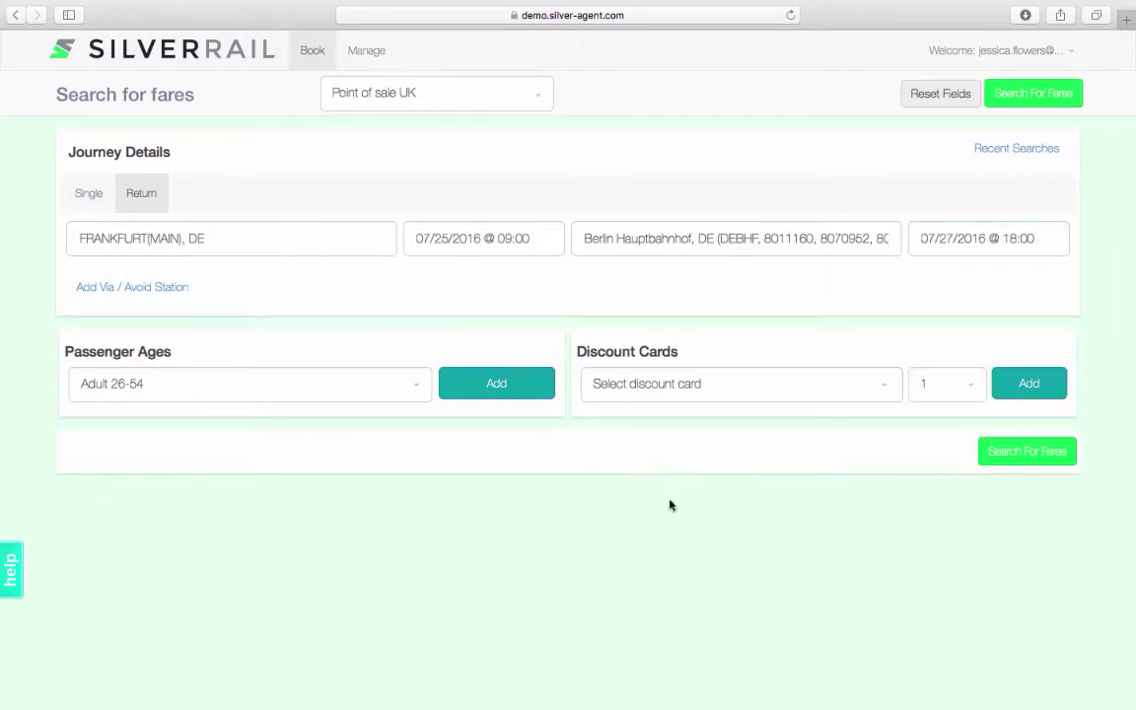
Apply the BahnCard 50, 1st class discount and run the fare search
click(672, 404)
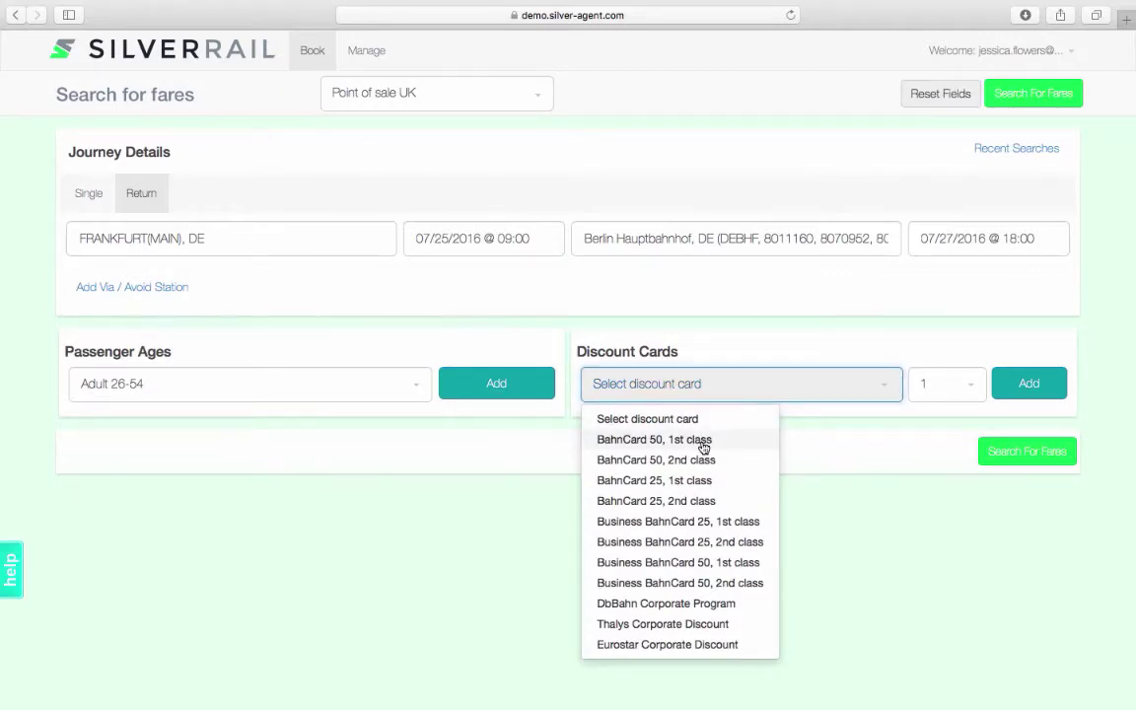
click(704, 442)
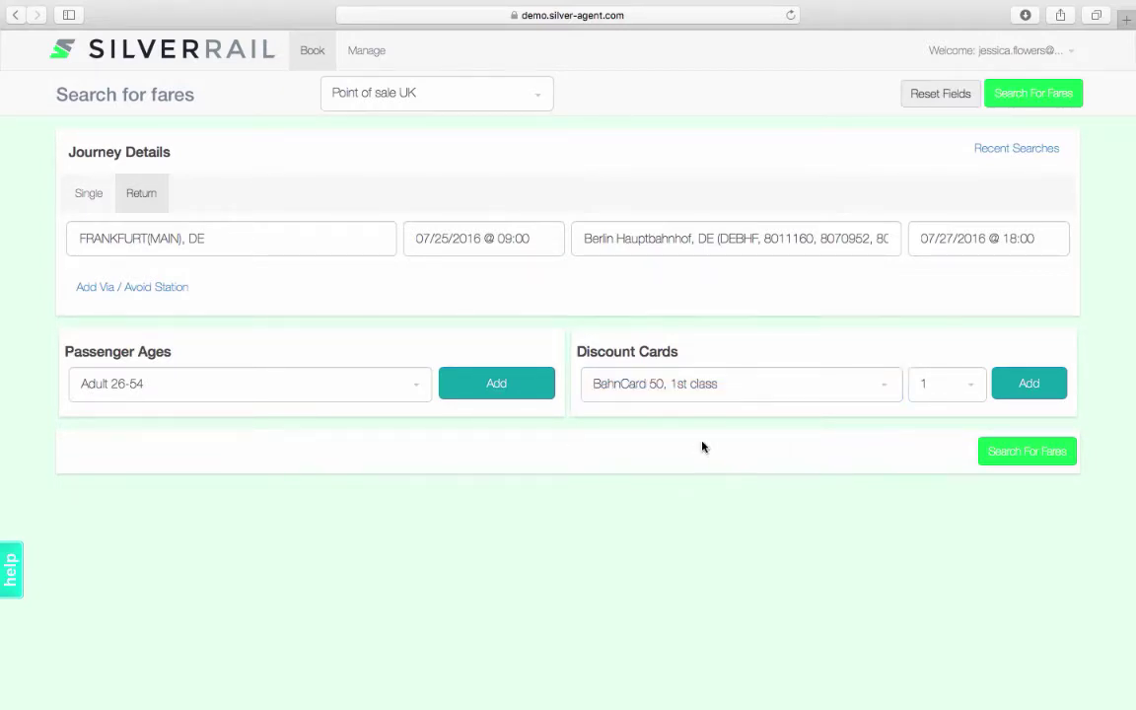
click(1029, 459)
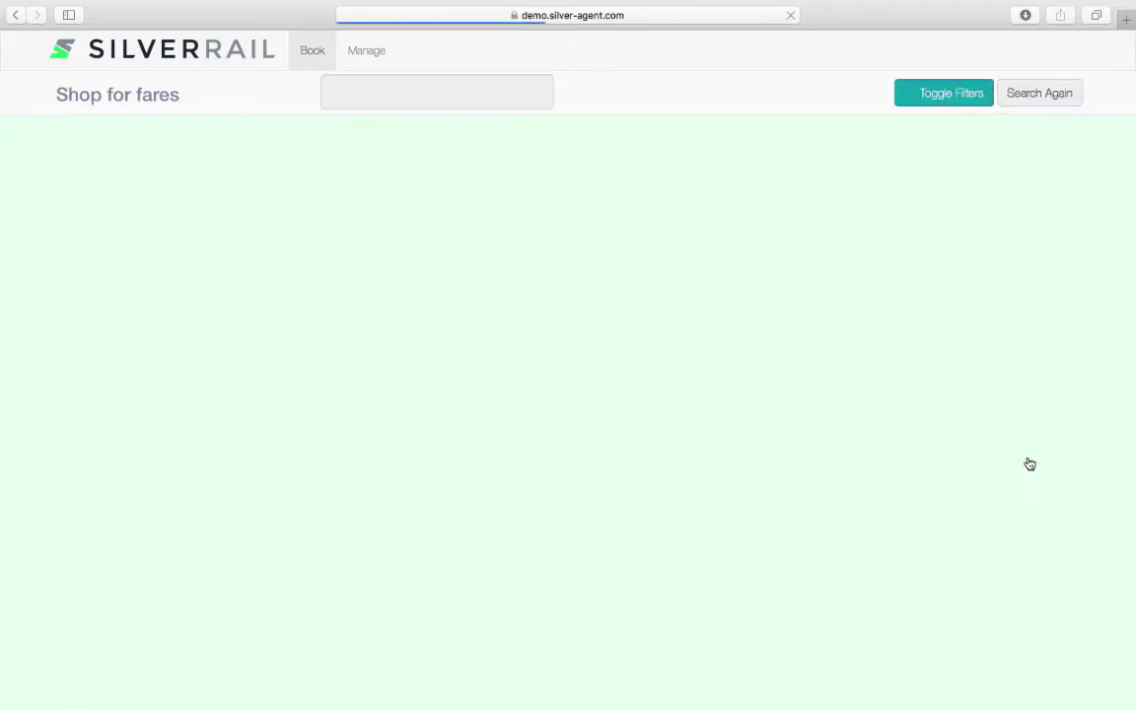
Filter the Frankfurt–Berlin fare results to show only FLEXPREIS fares
scroll(1030, 464, down, 1)
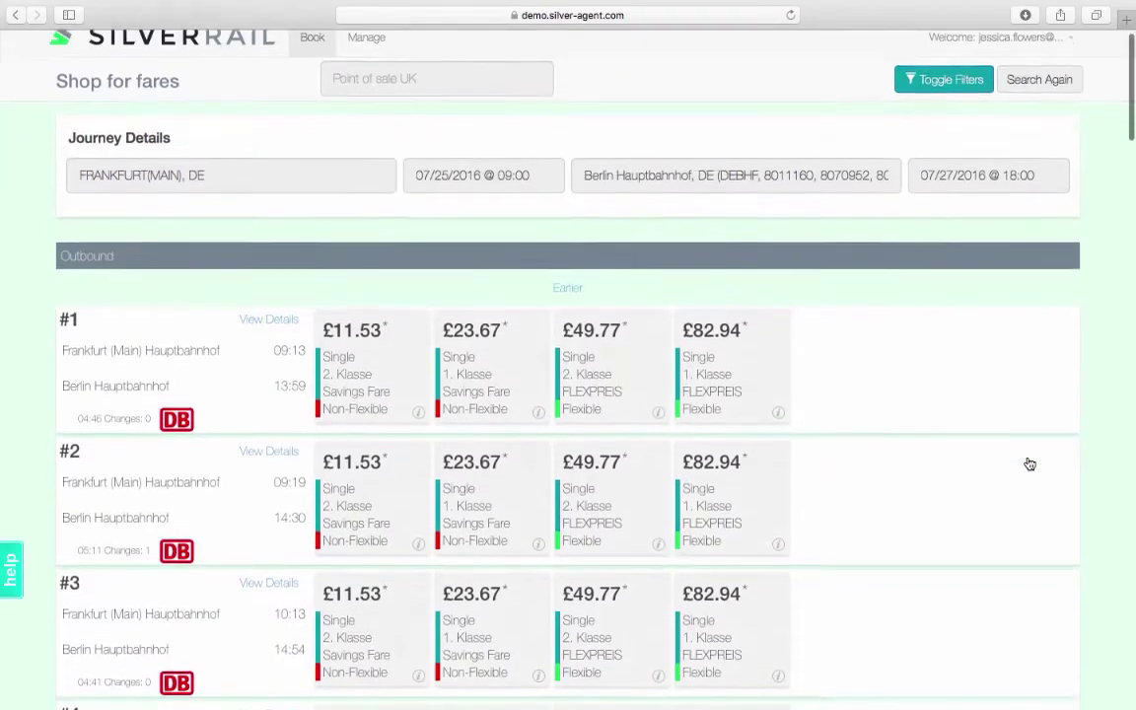
scroll(1030, 464, down, 1)
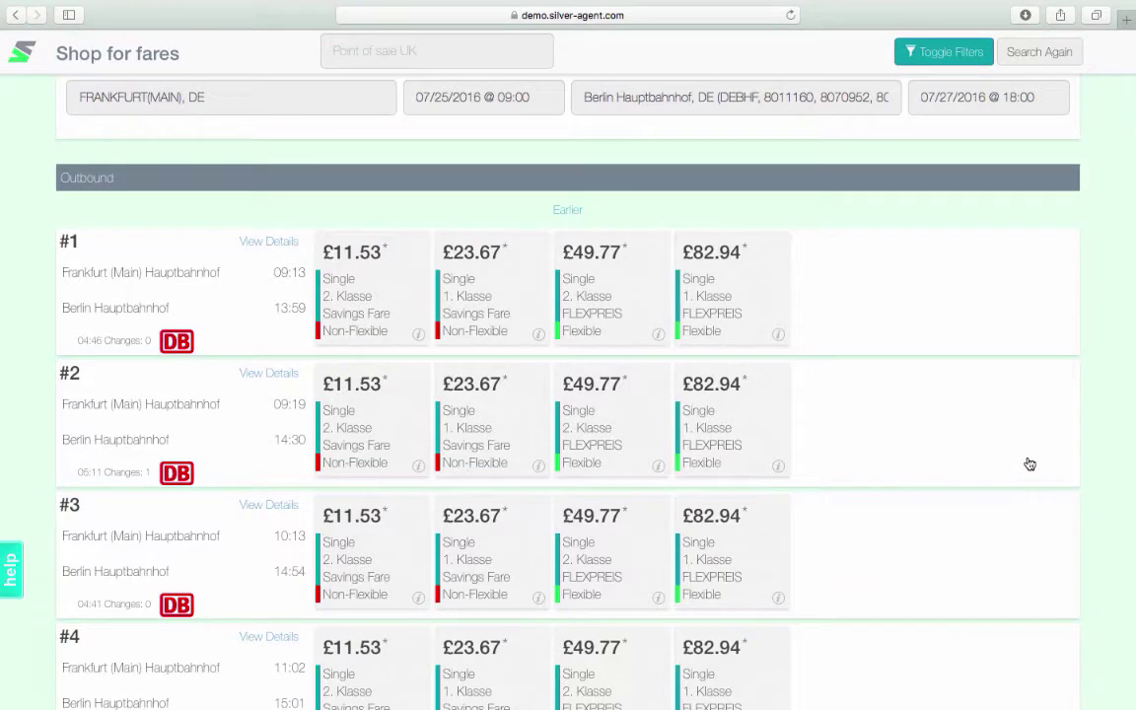
click(971, 57)
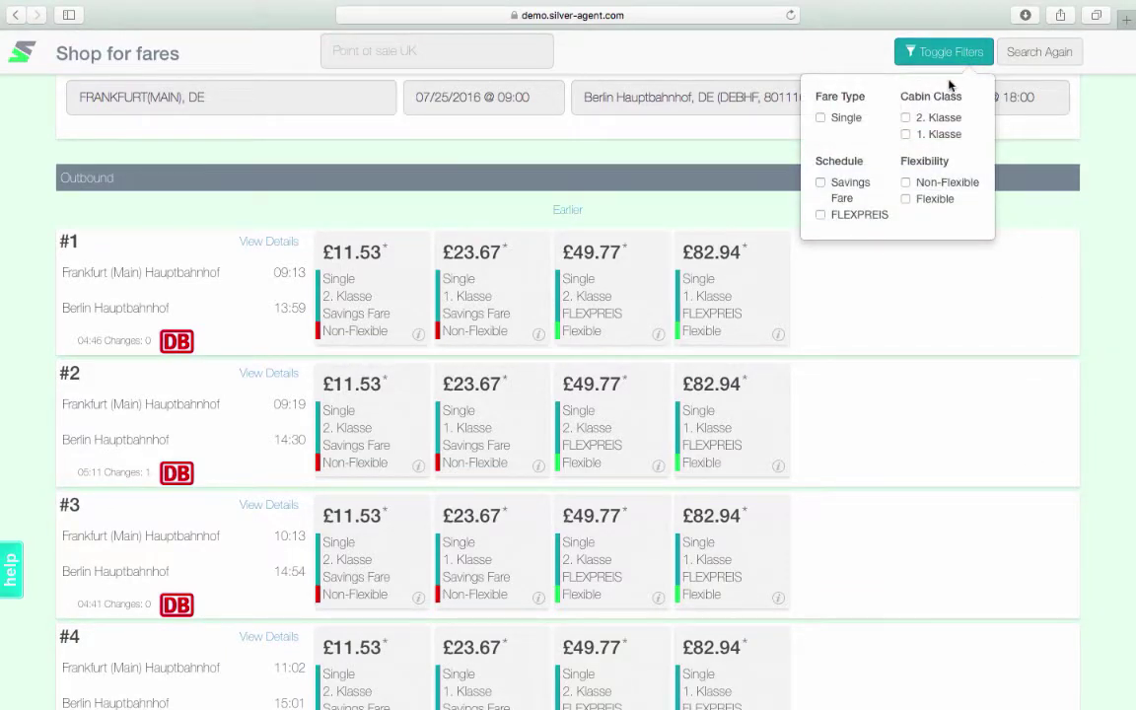
click(820, 215)
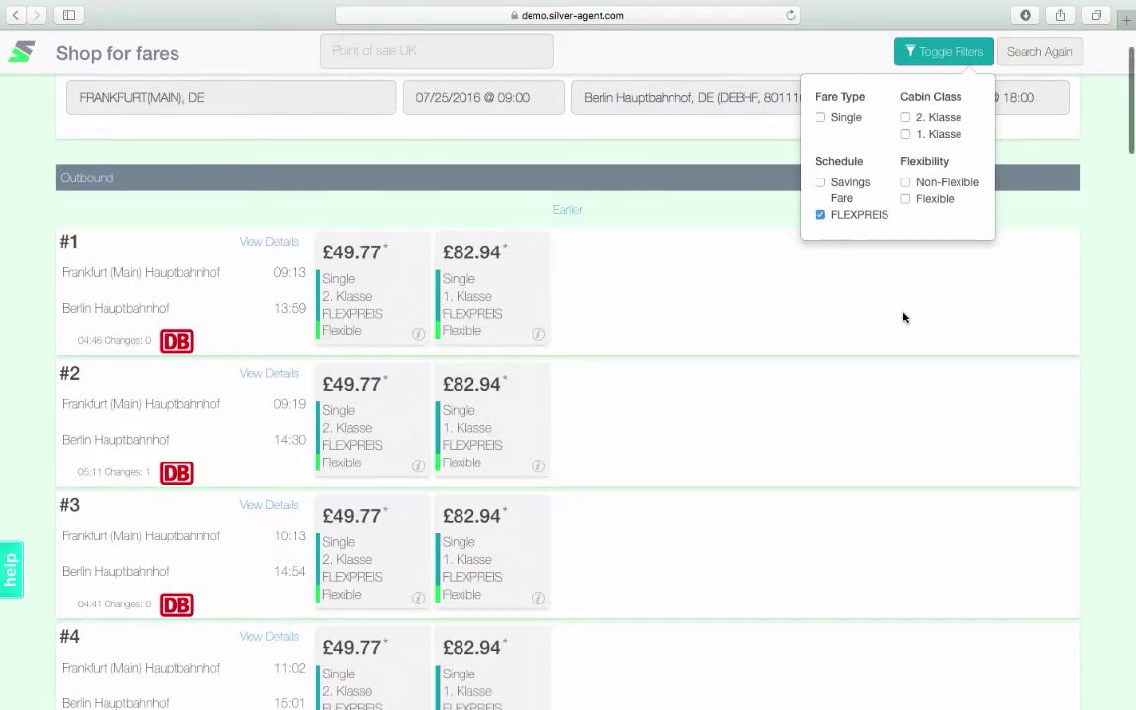
scroll(905, 318, down, 2)
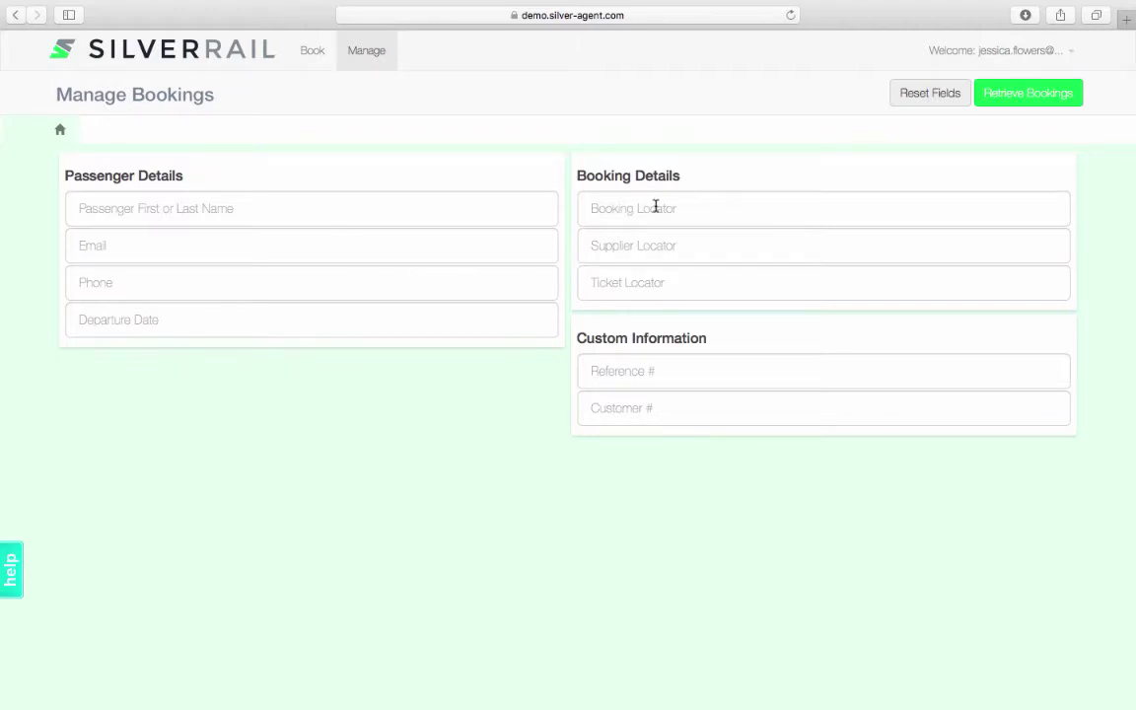
Paste the booking locator into Manage Bookings and retrieve the matching booking
click(656, 206)
text(B-DEMO-PBQ000022)
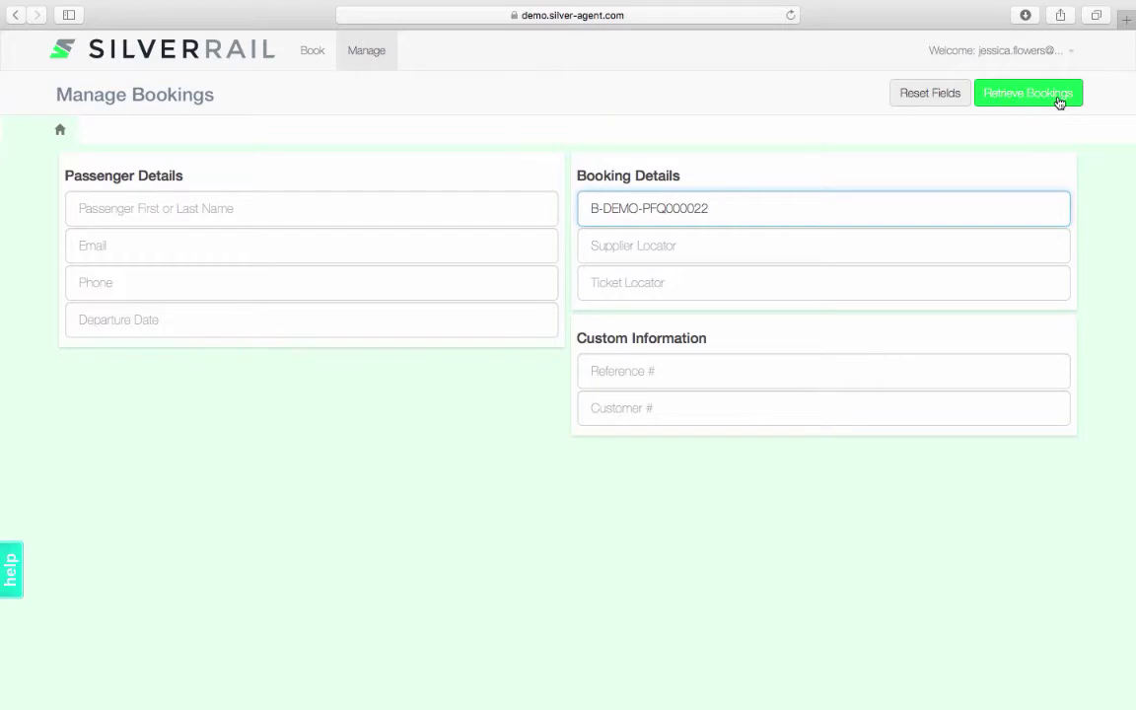
click(1060, 103)
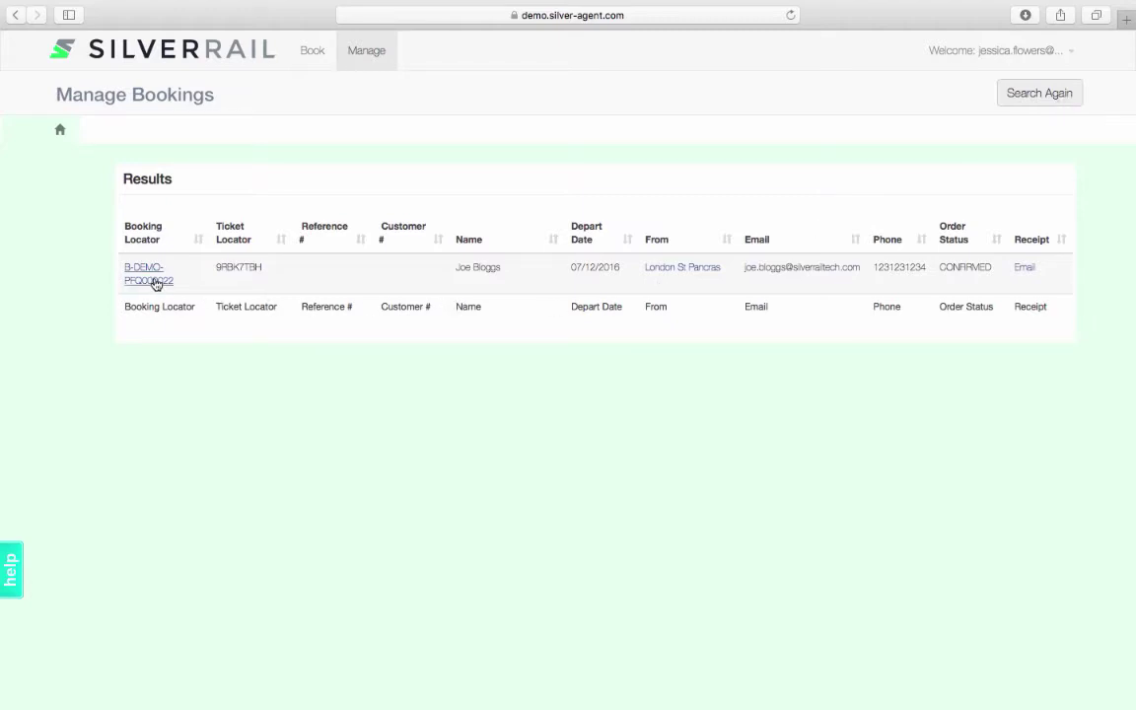
Open the found booking's summary and choose Cancel Order with the €12.36 penalty
click(156, 284)
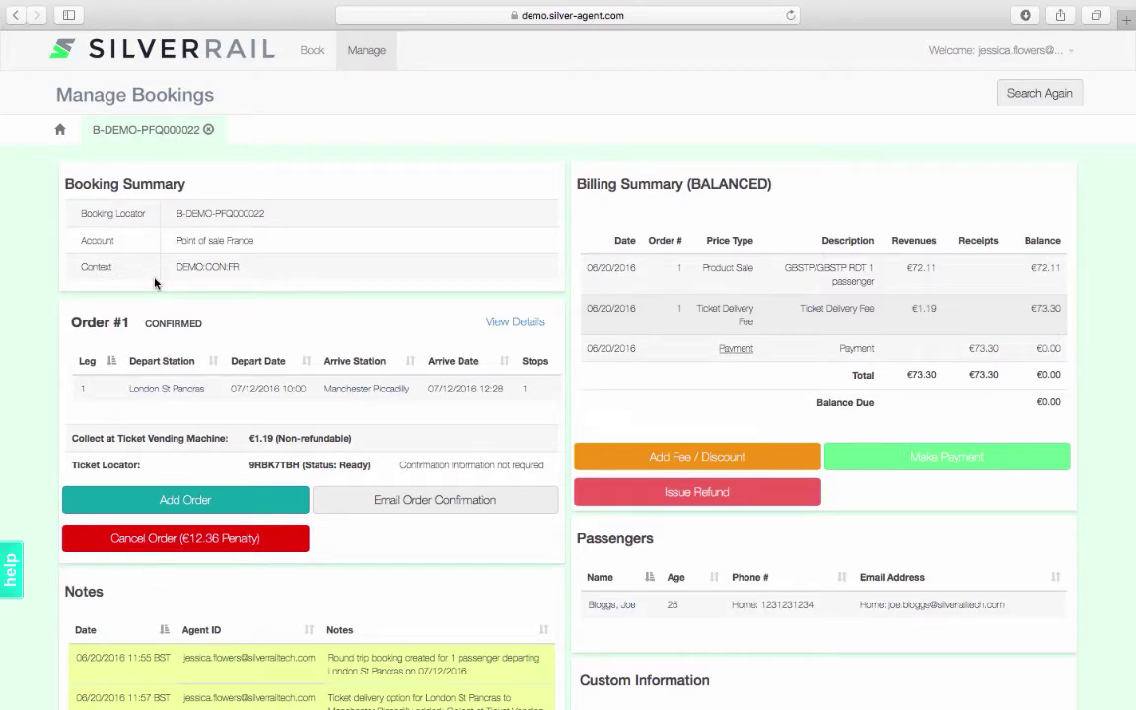
click(277, 543)
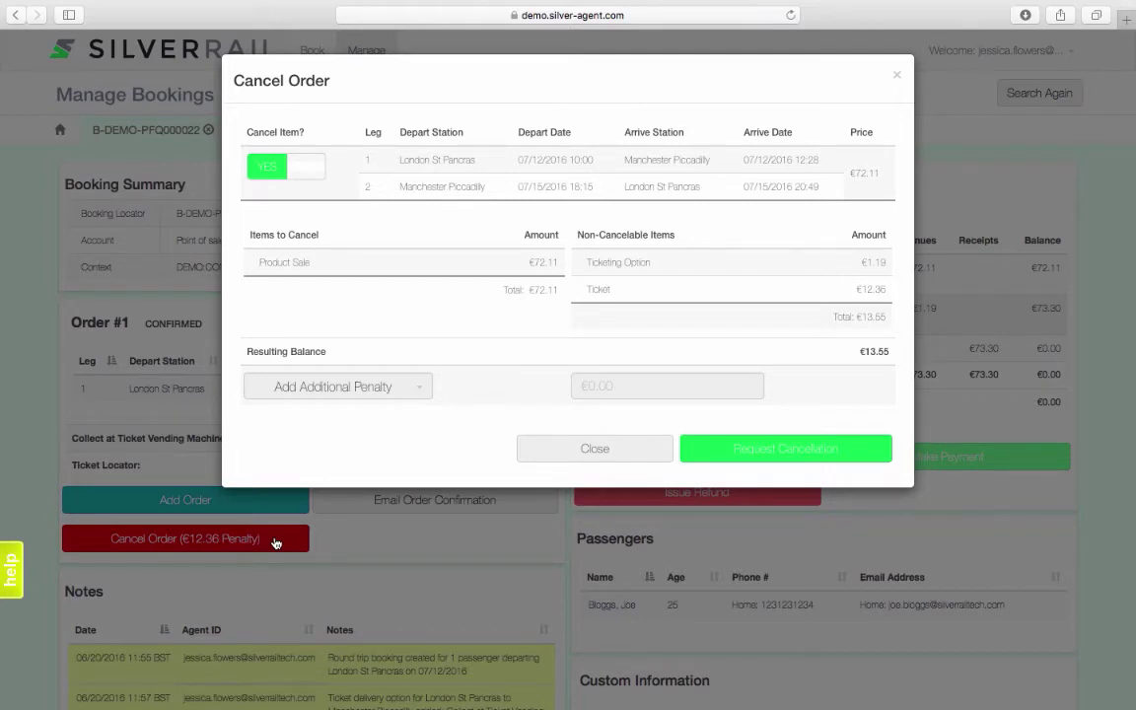
Add a 1.99 Agency Service Fee penalty, request cancellation, and close the confirmation
click(426, 400)
click(355, 474)
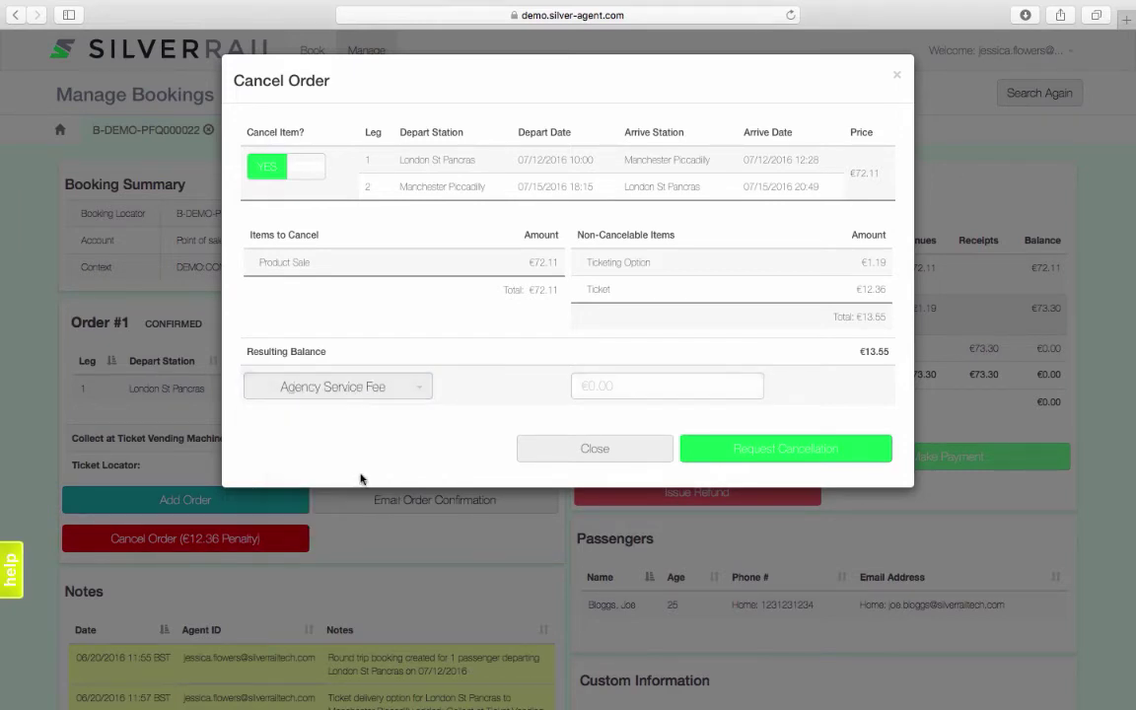
click(647, 385)
text(1.99)
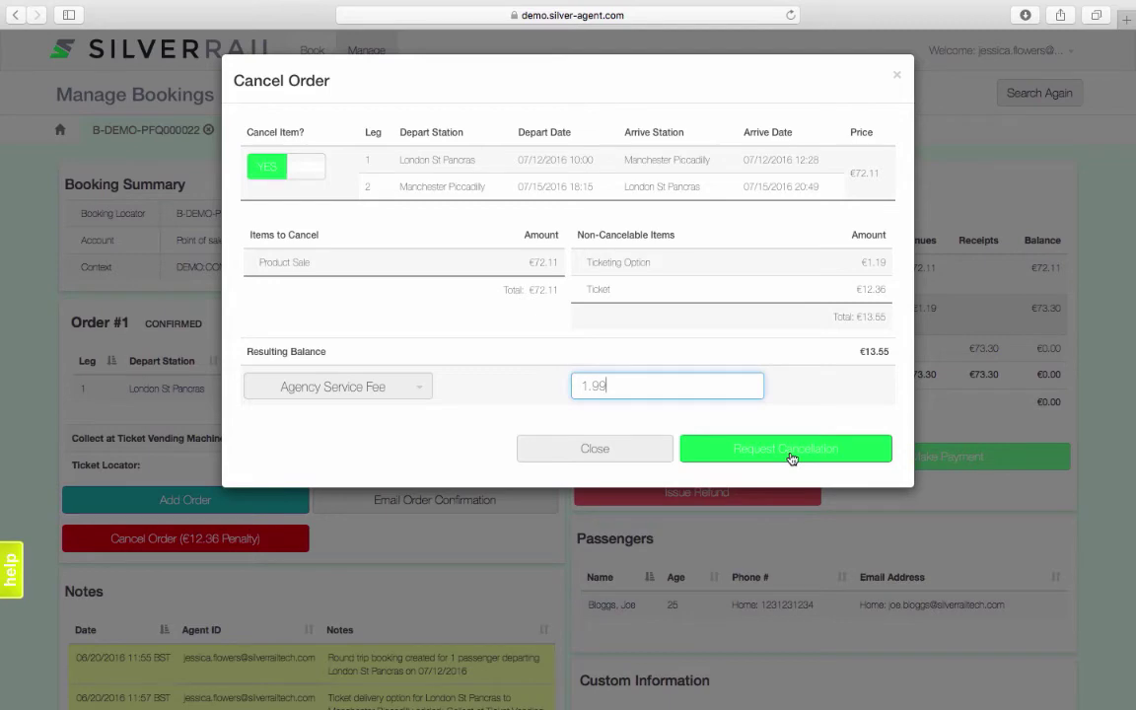
click(790, 454)
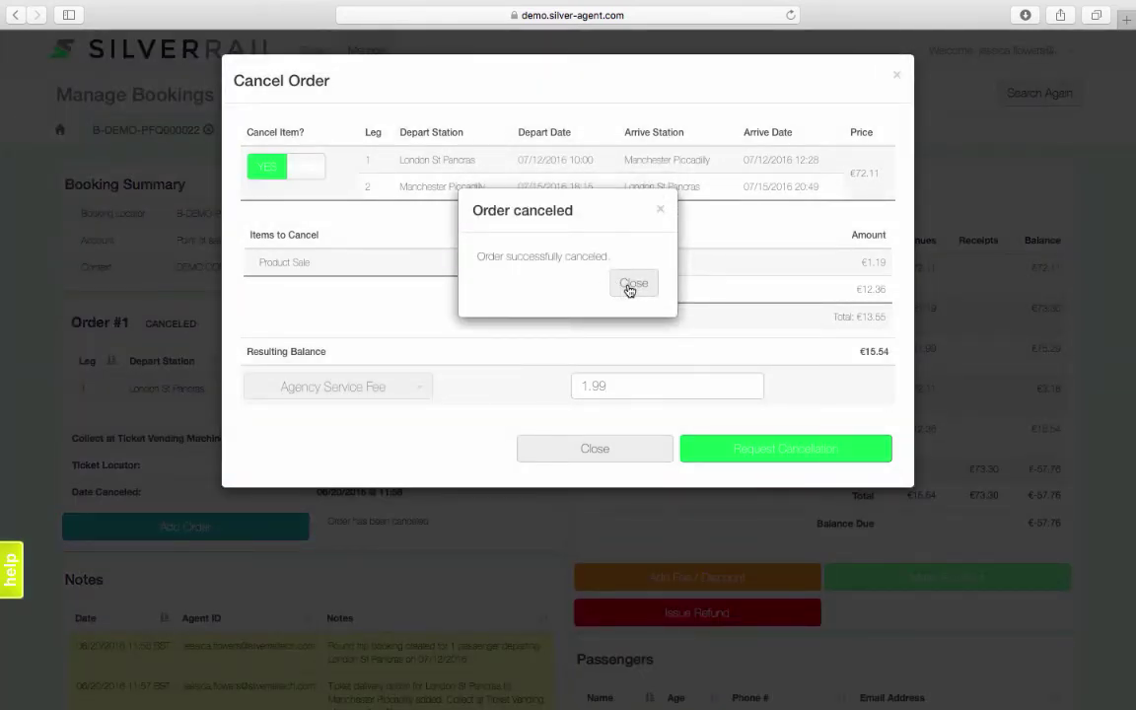
click(630, 285)
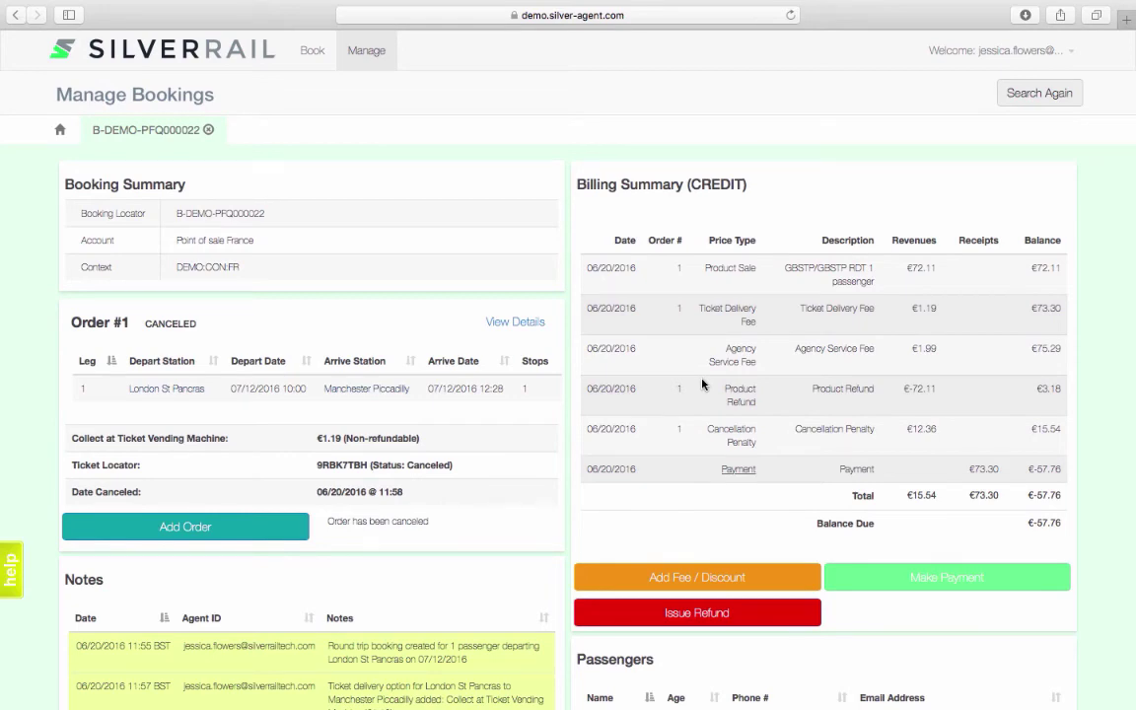
scroll(702, 384, down, 3)
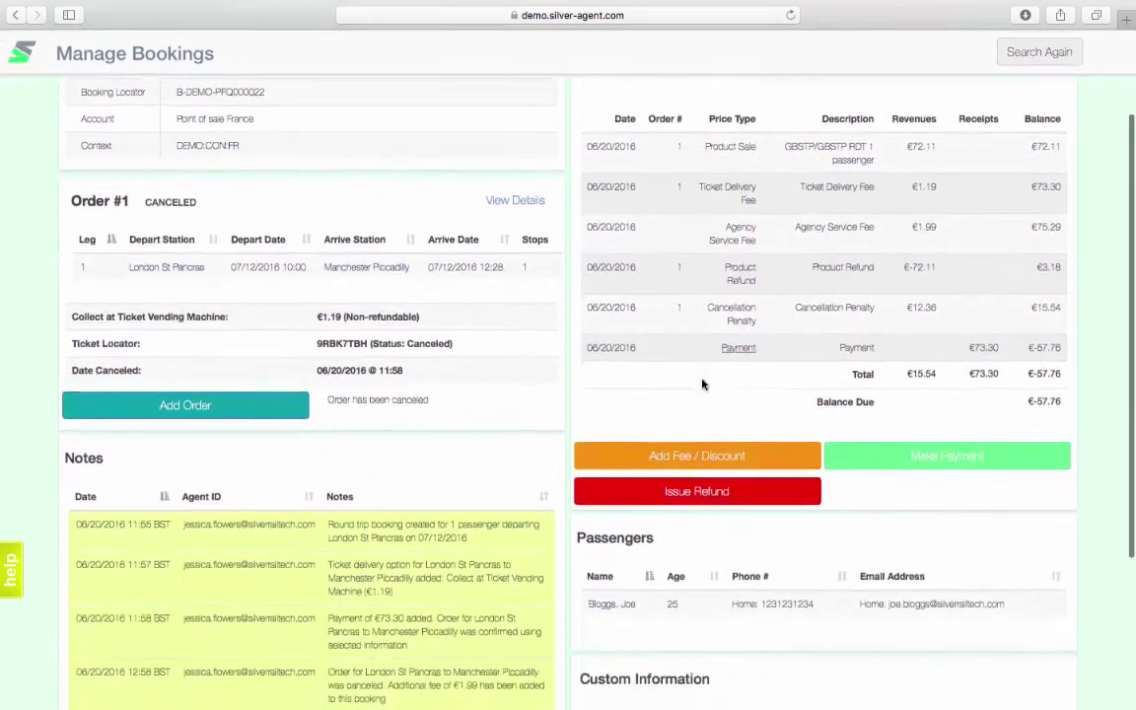
scroll(1105, 296, up, 1)
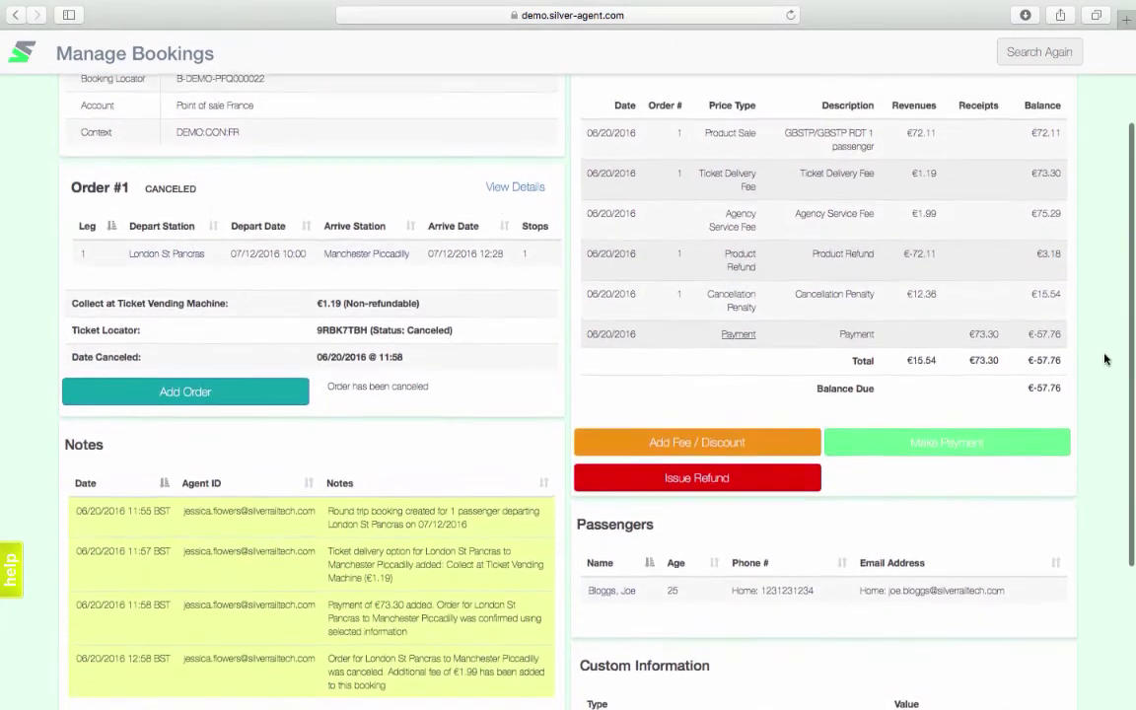